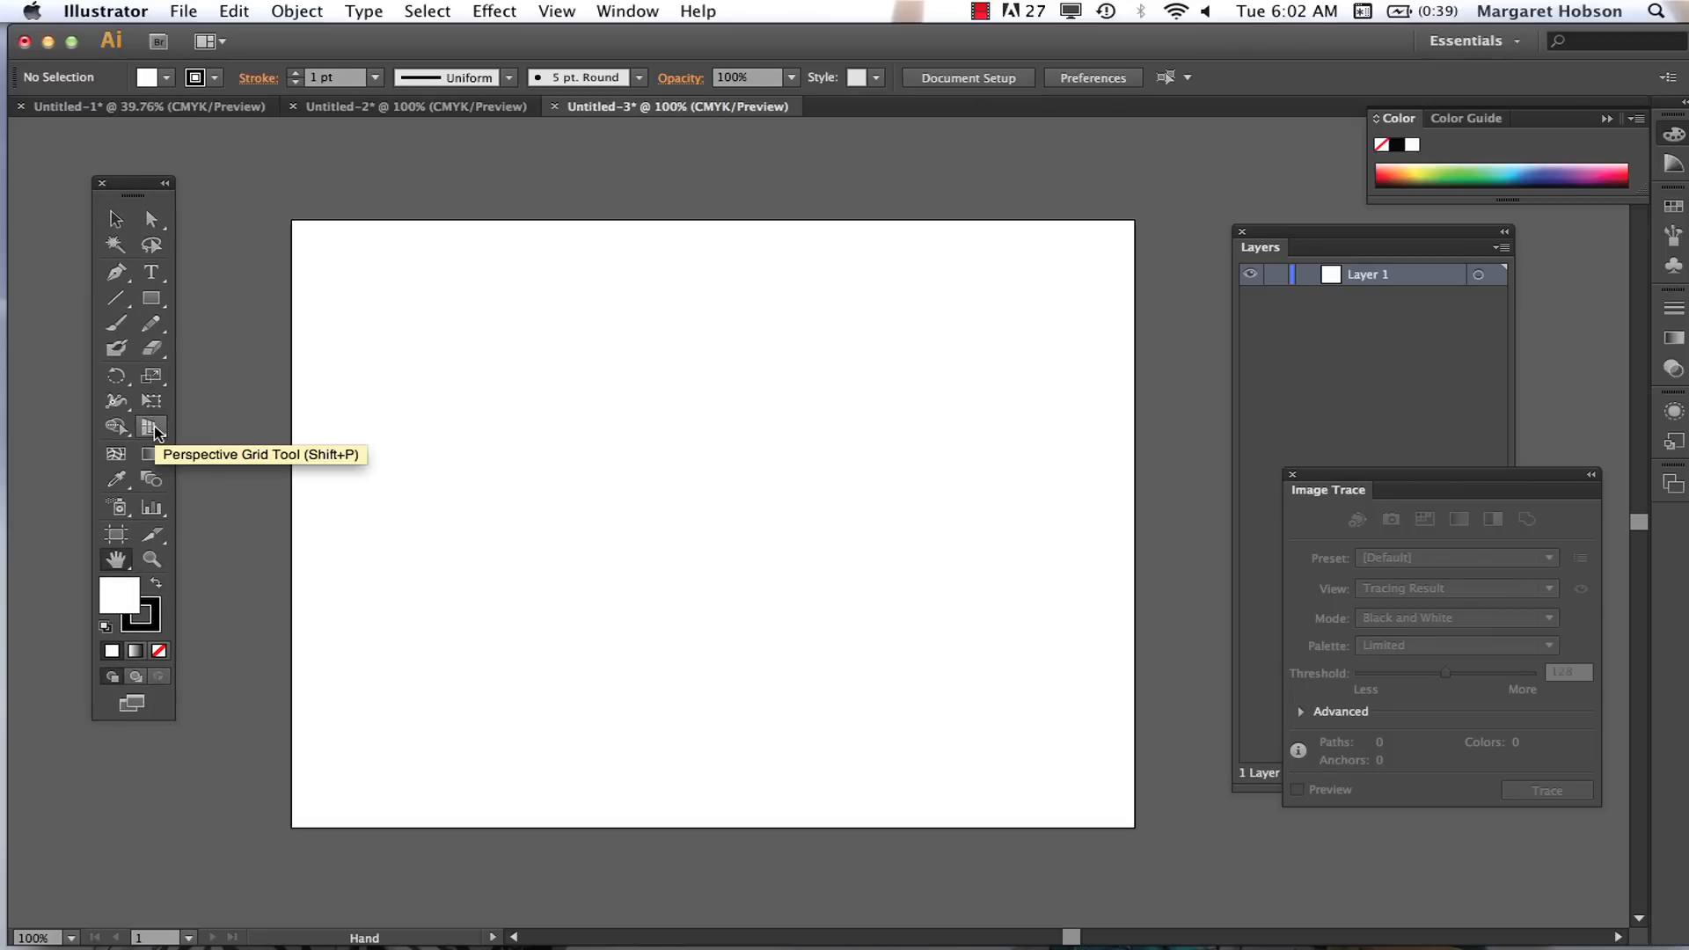
# Step: Activate the Perspective Grid tool and hide the grid it displays on the artboard
pyautogui.click(151, 427)
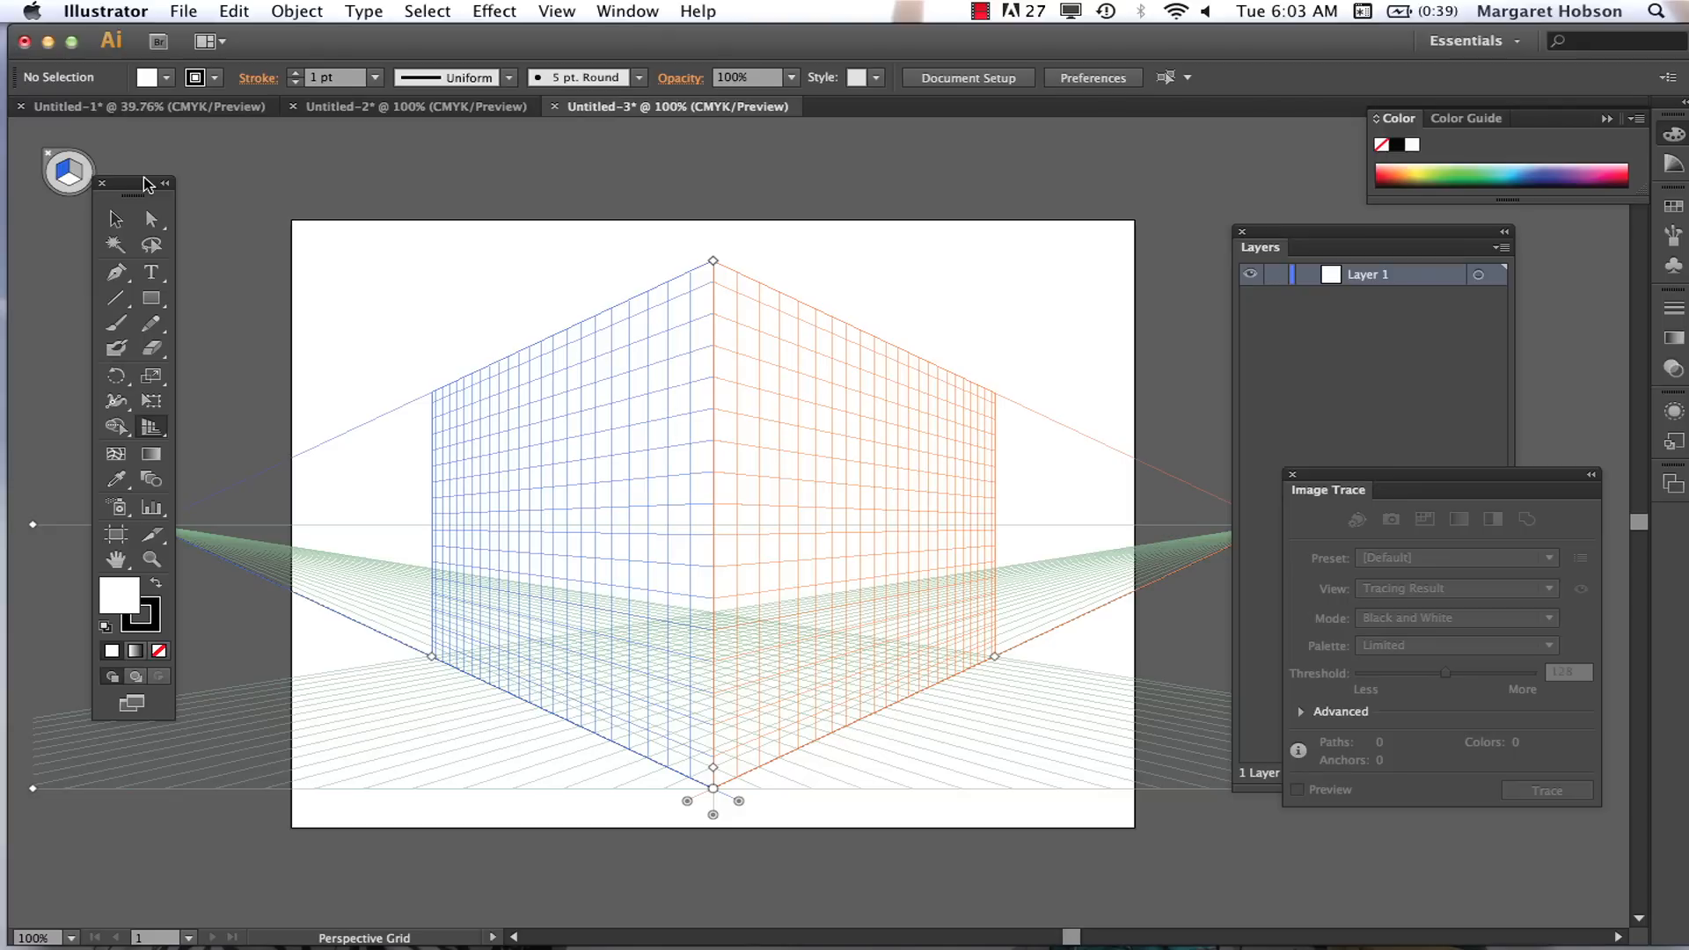
pyautogui.click(556, 11)
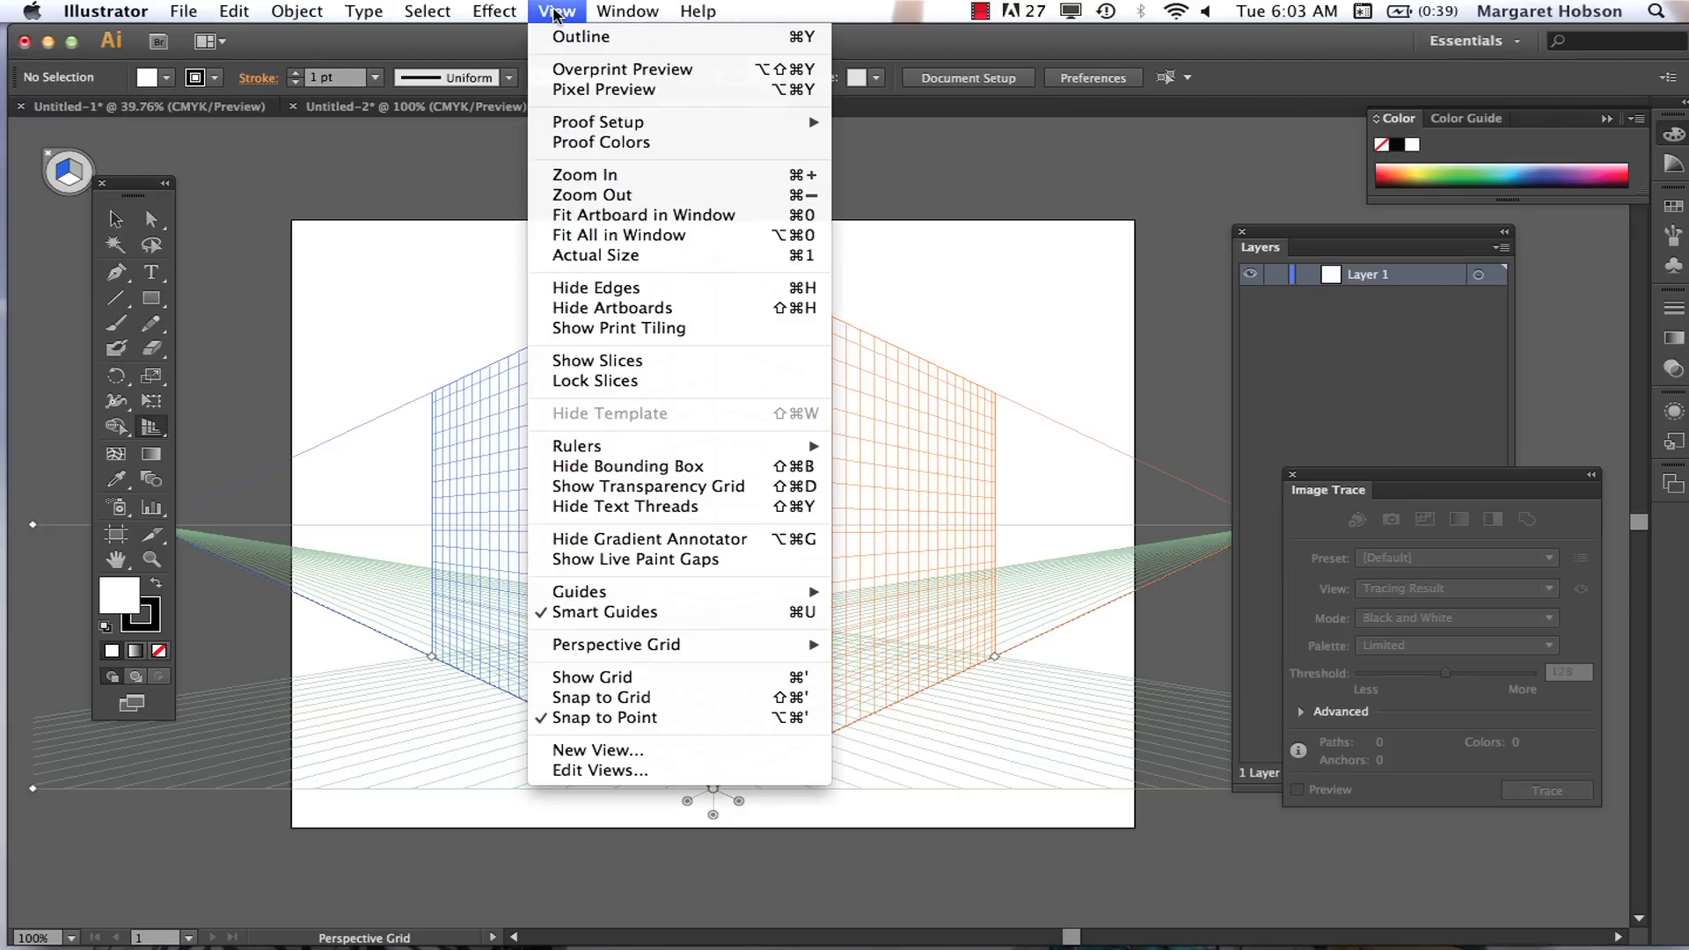
pyautogui.moveTo(633, 646)
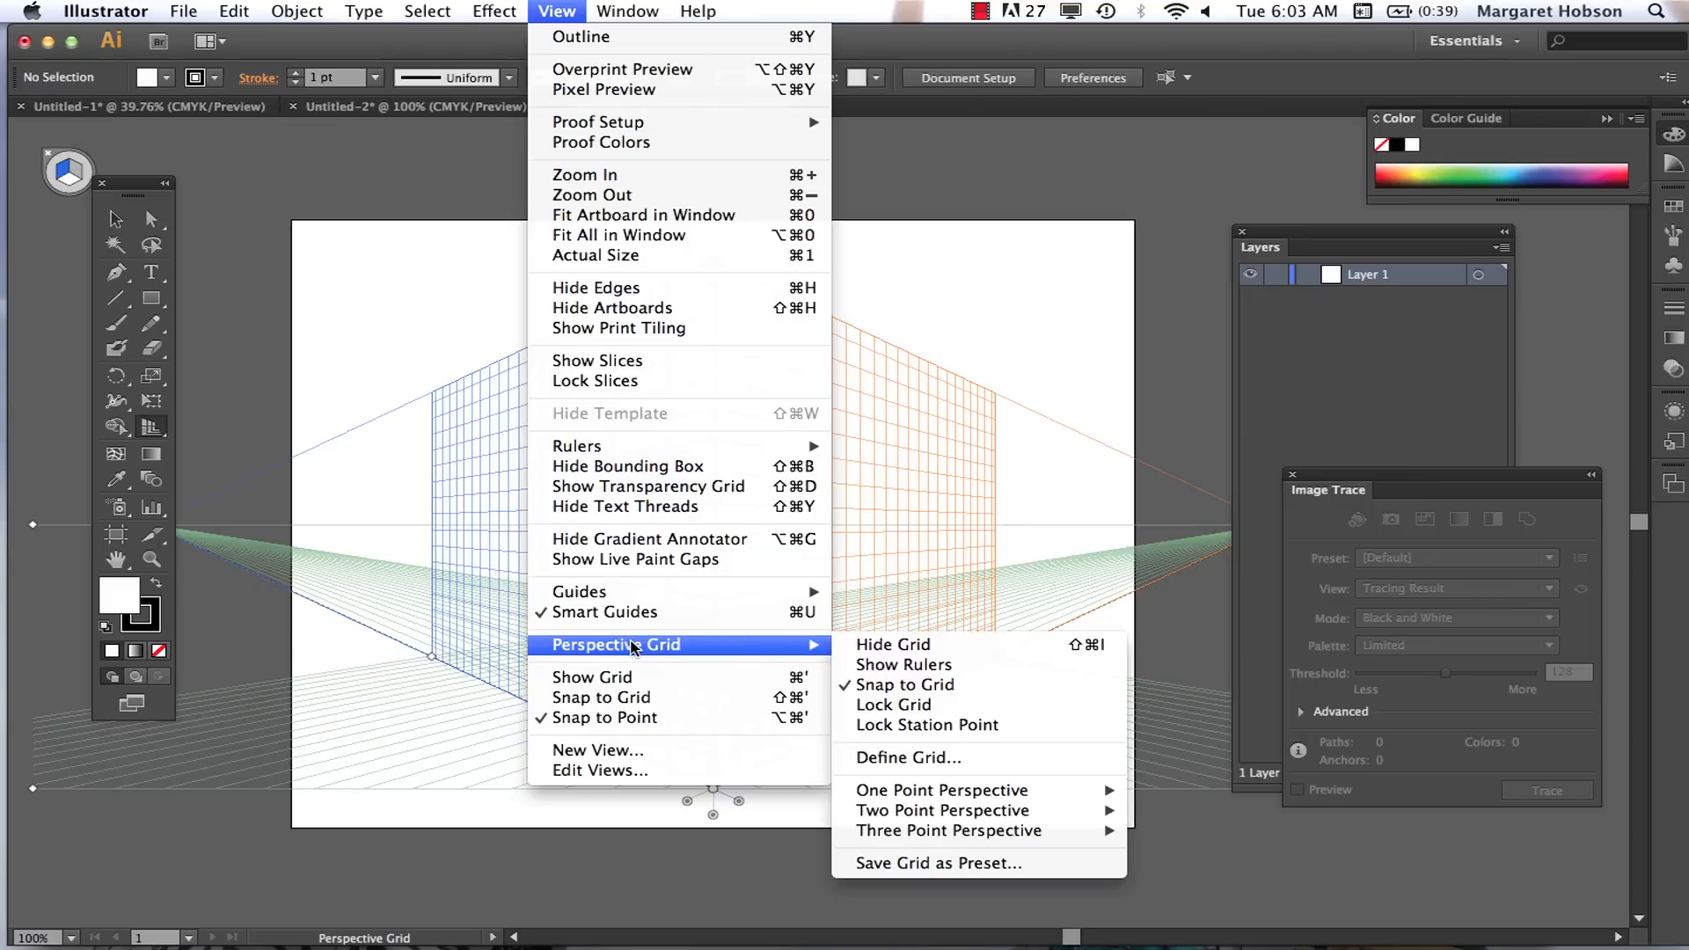
pyautogui.click(906, 645)
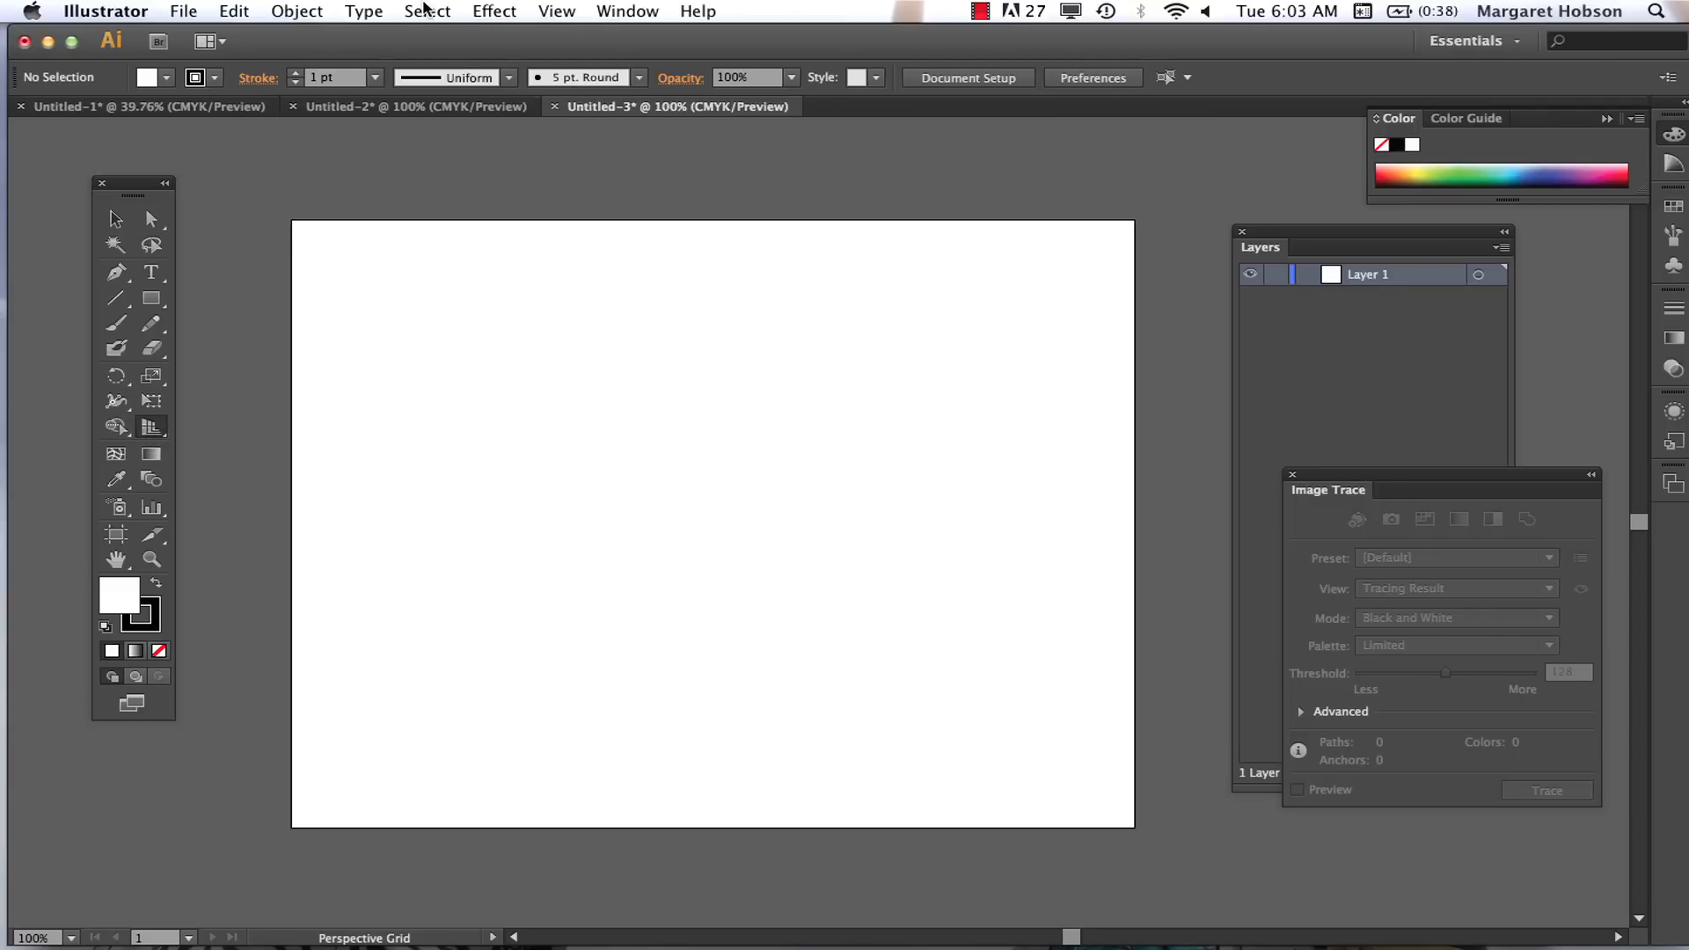
# Step: Show the perspective grid on the artboard again
pyautogui.click(564, 12)
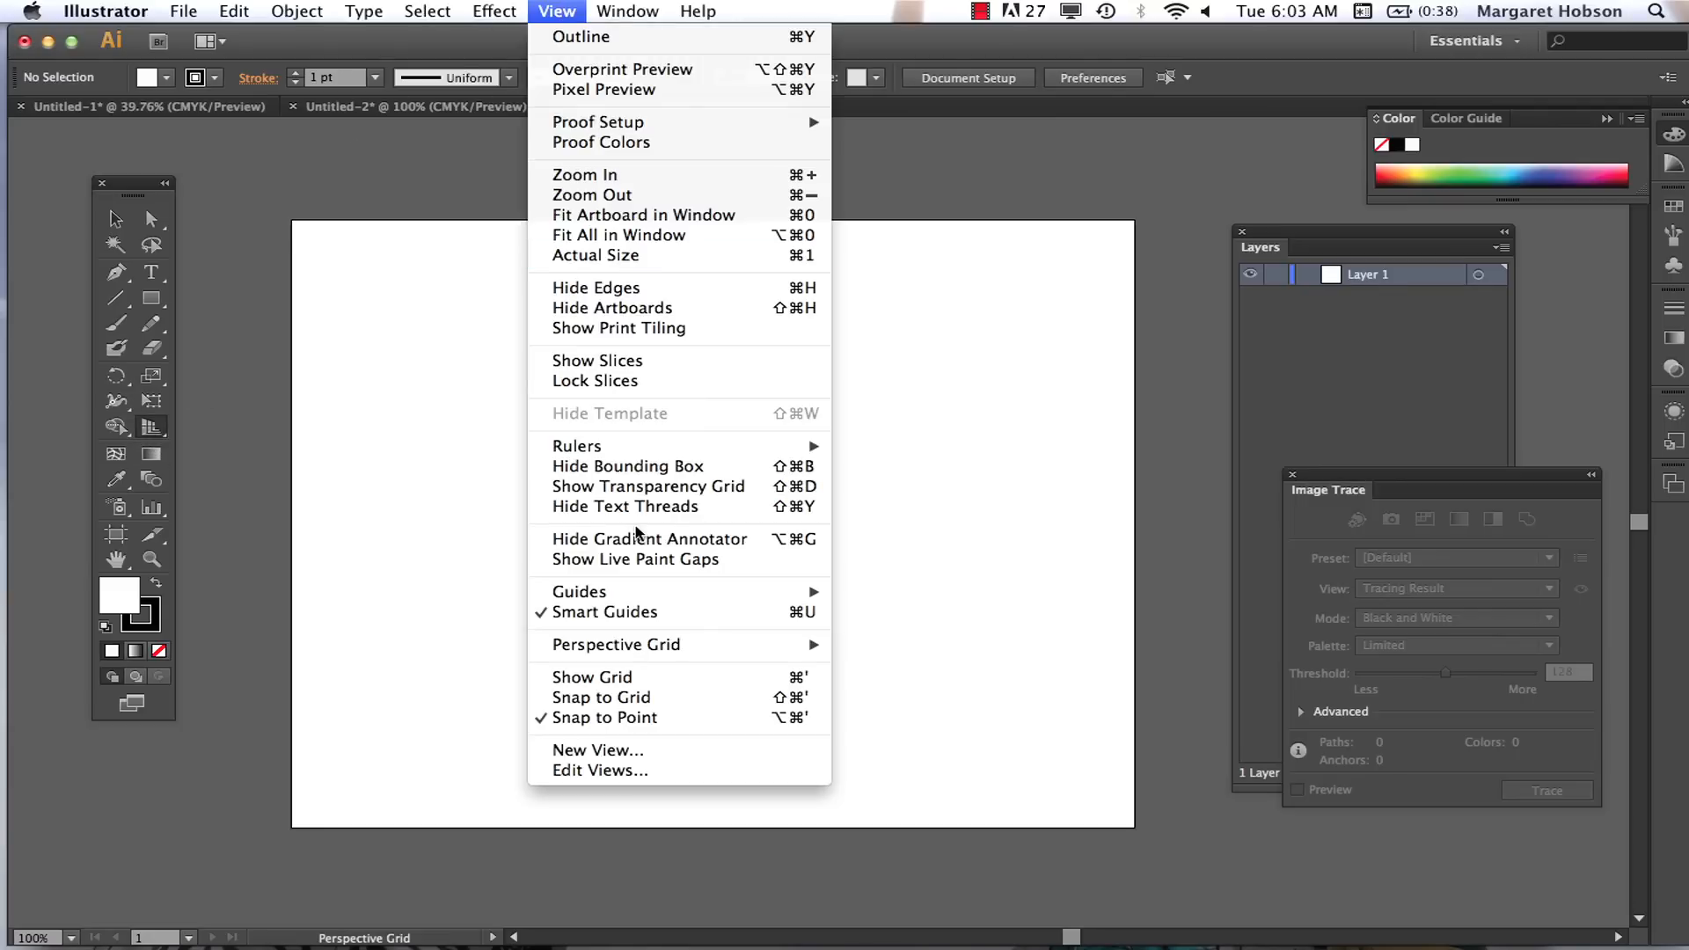
pyautogui.moveTo(667, 645)
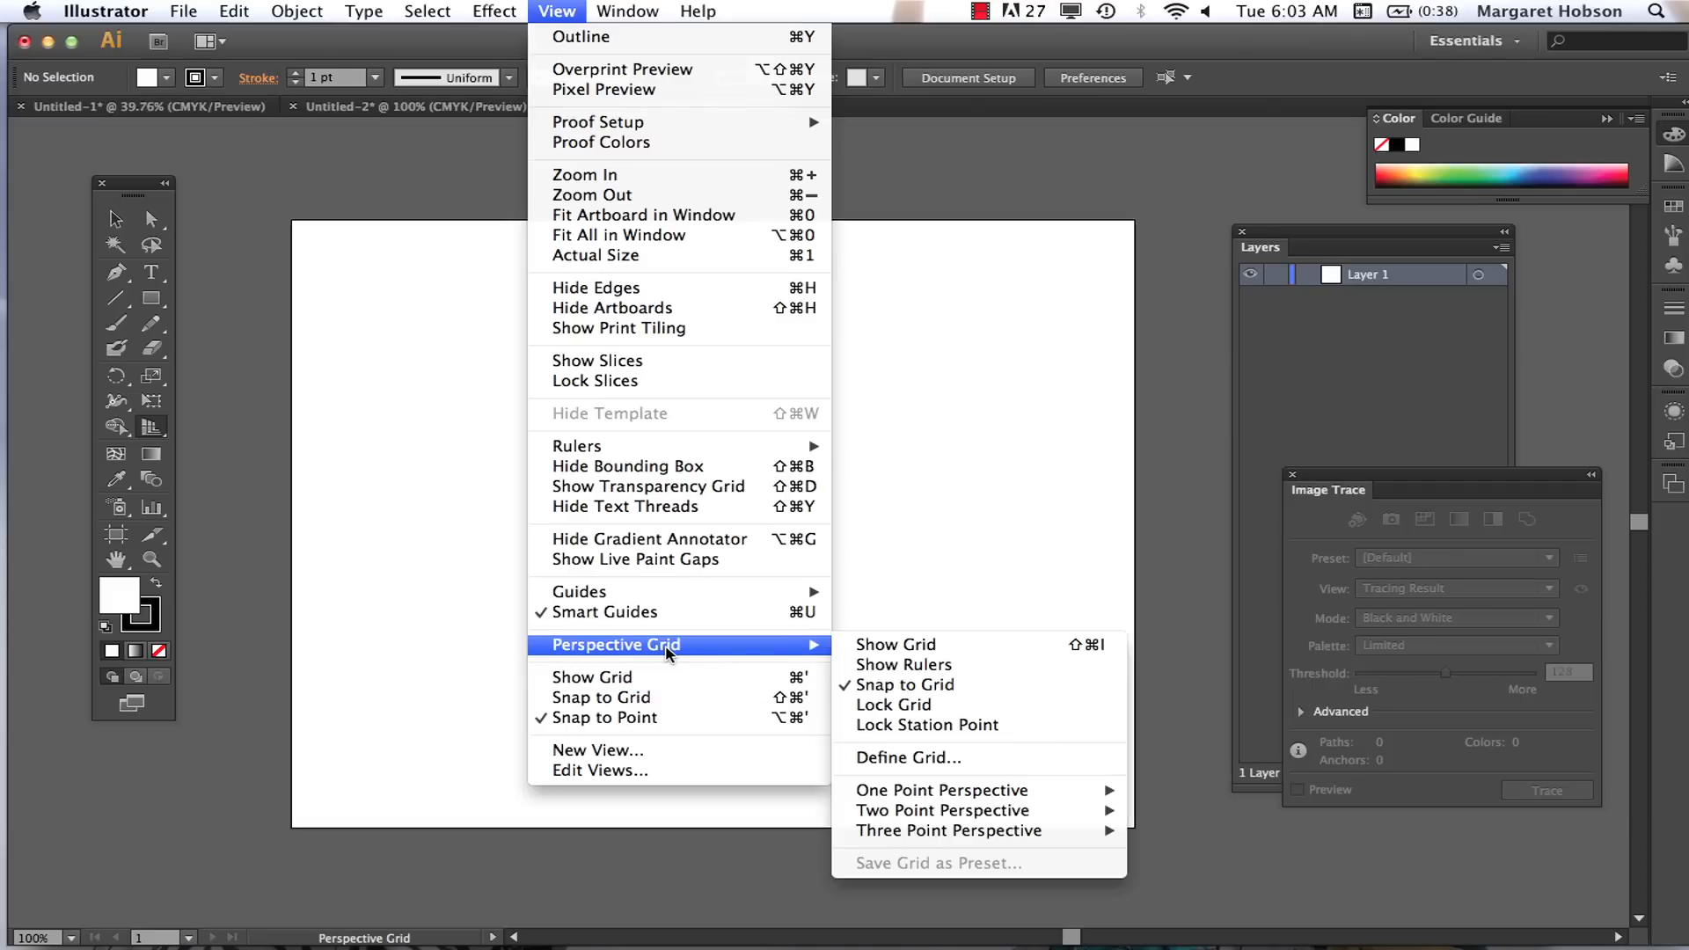
pyautogui.click(869, 646)
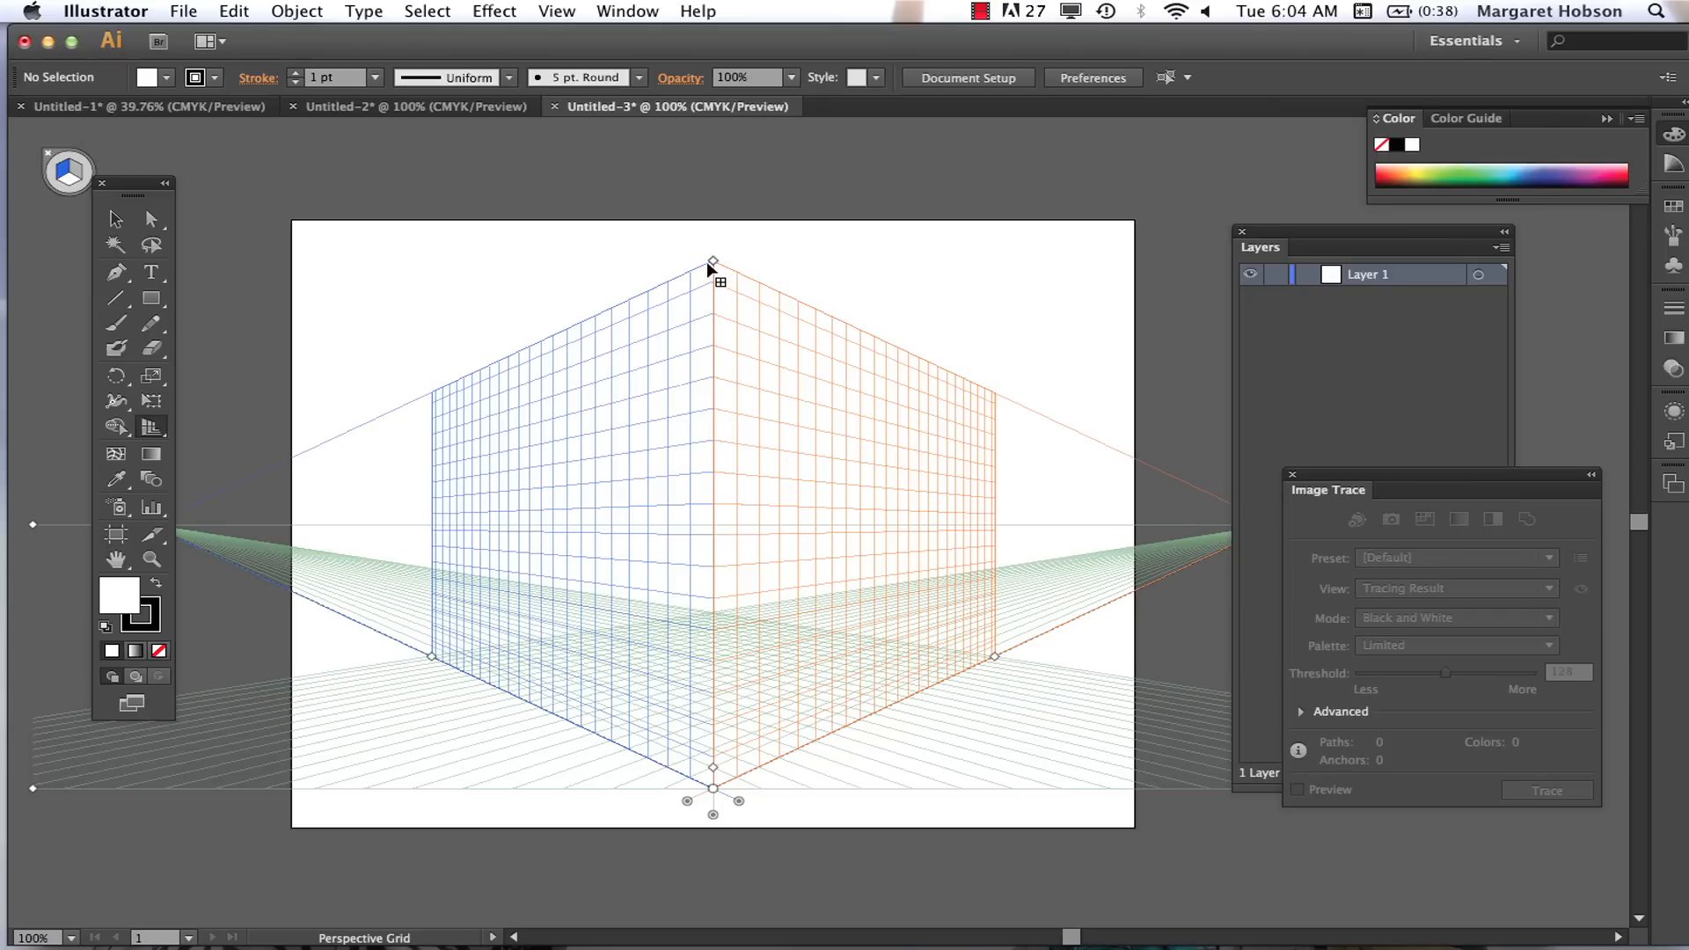
# Step: Extend the grid's height to just below the artboard's top edge and lower the horizontal grid plane slightly
pyautogui.moveTo(712, 264); pyautogui.dragTo(714, 234)
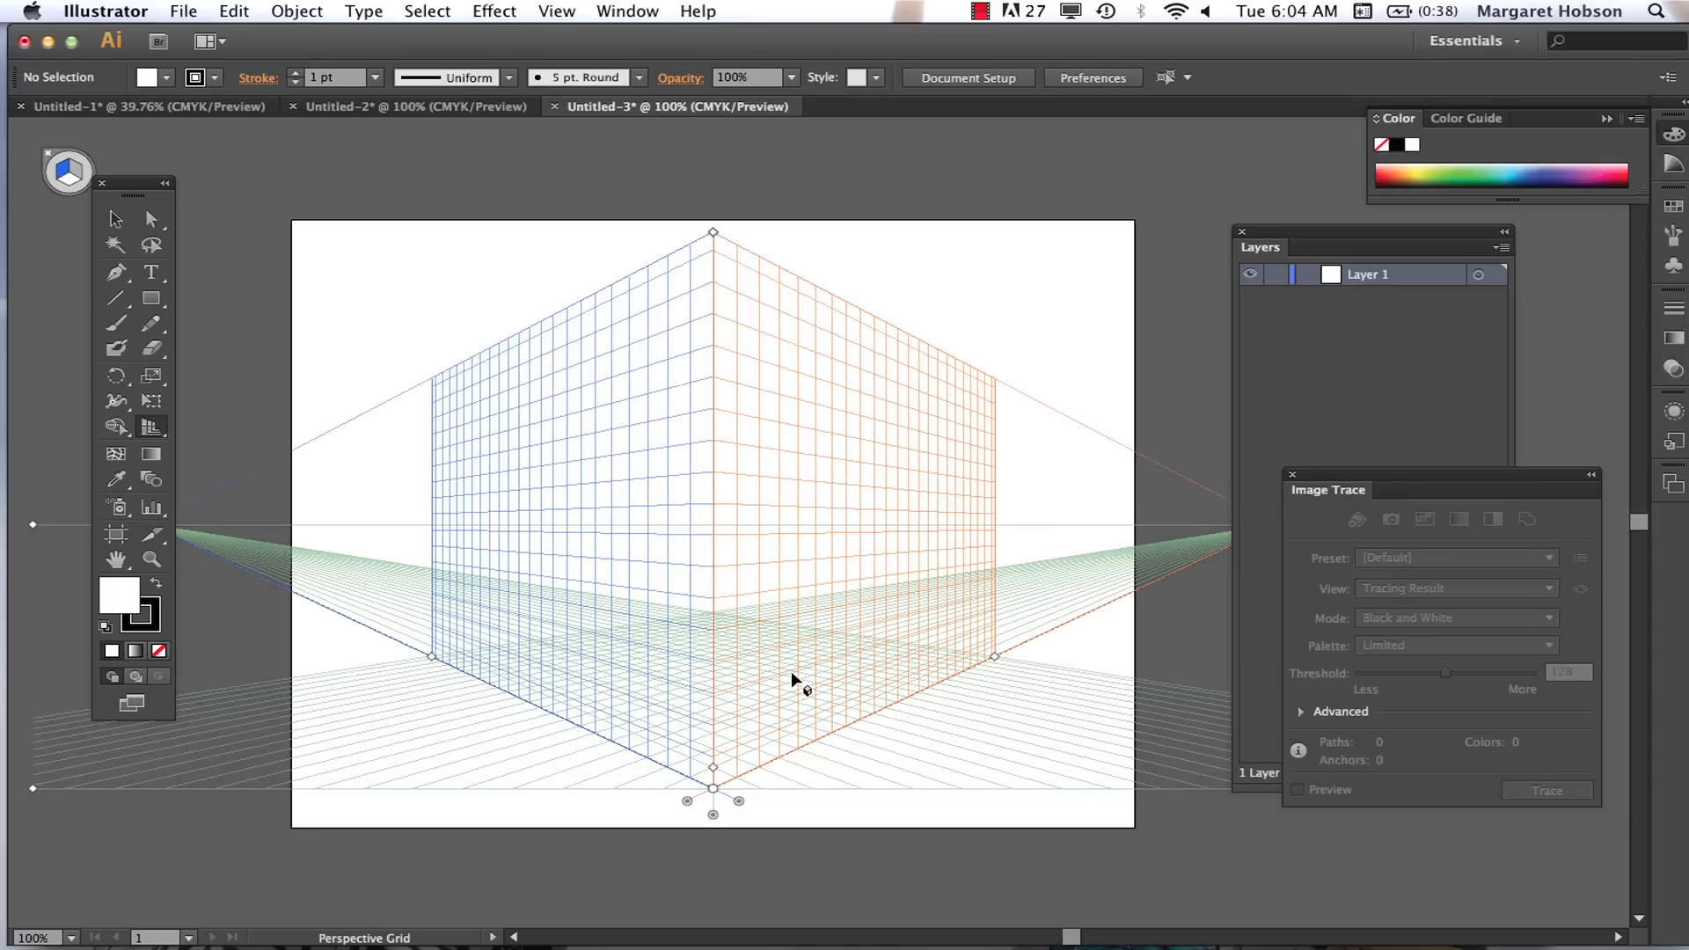
pyautogui.moveTo(713, 818)
pyautogui.mouseDown()
pyautogui.moveTo(713, 851)
pyautogui.moveTo(715, 775)
pyautogui.moveTo(713, 837)
pyautogui.mouseUp()
# Step: Lower the grid's horizon level and extend the right grid plane's extent toward its vanishing point
pyautogui.moveTo(1344, 231); pyautogui.dragTo(1432, 240)
pyautogui.press('super+minus')
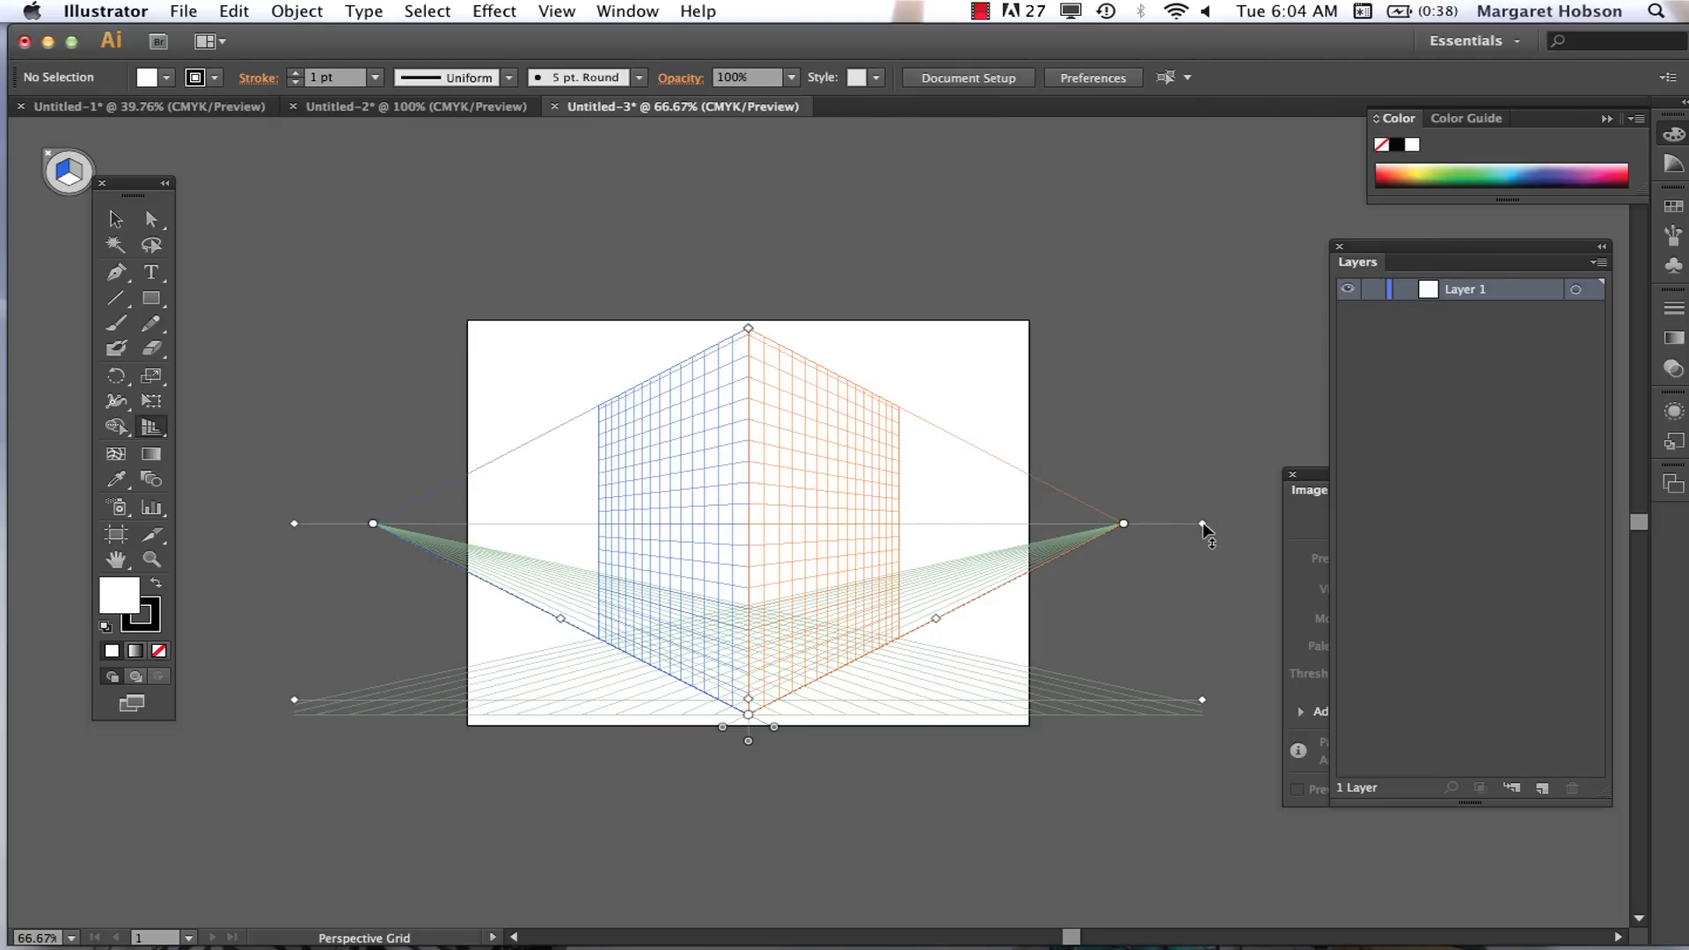
pyautogui.moveTo(1203, 524); pyautogui.dragTo(1200, 584)
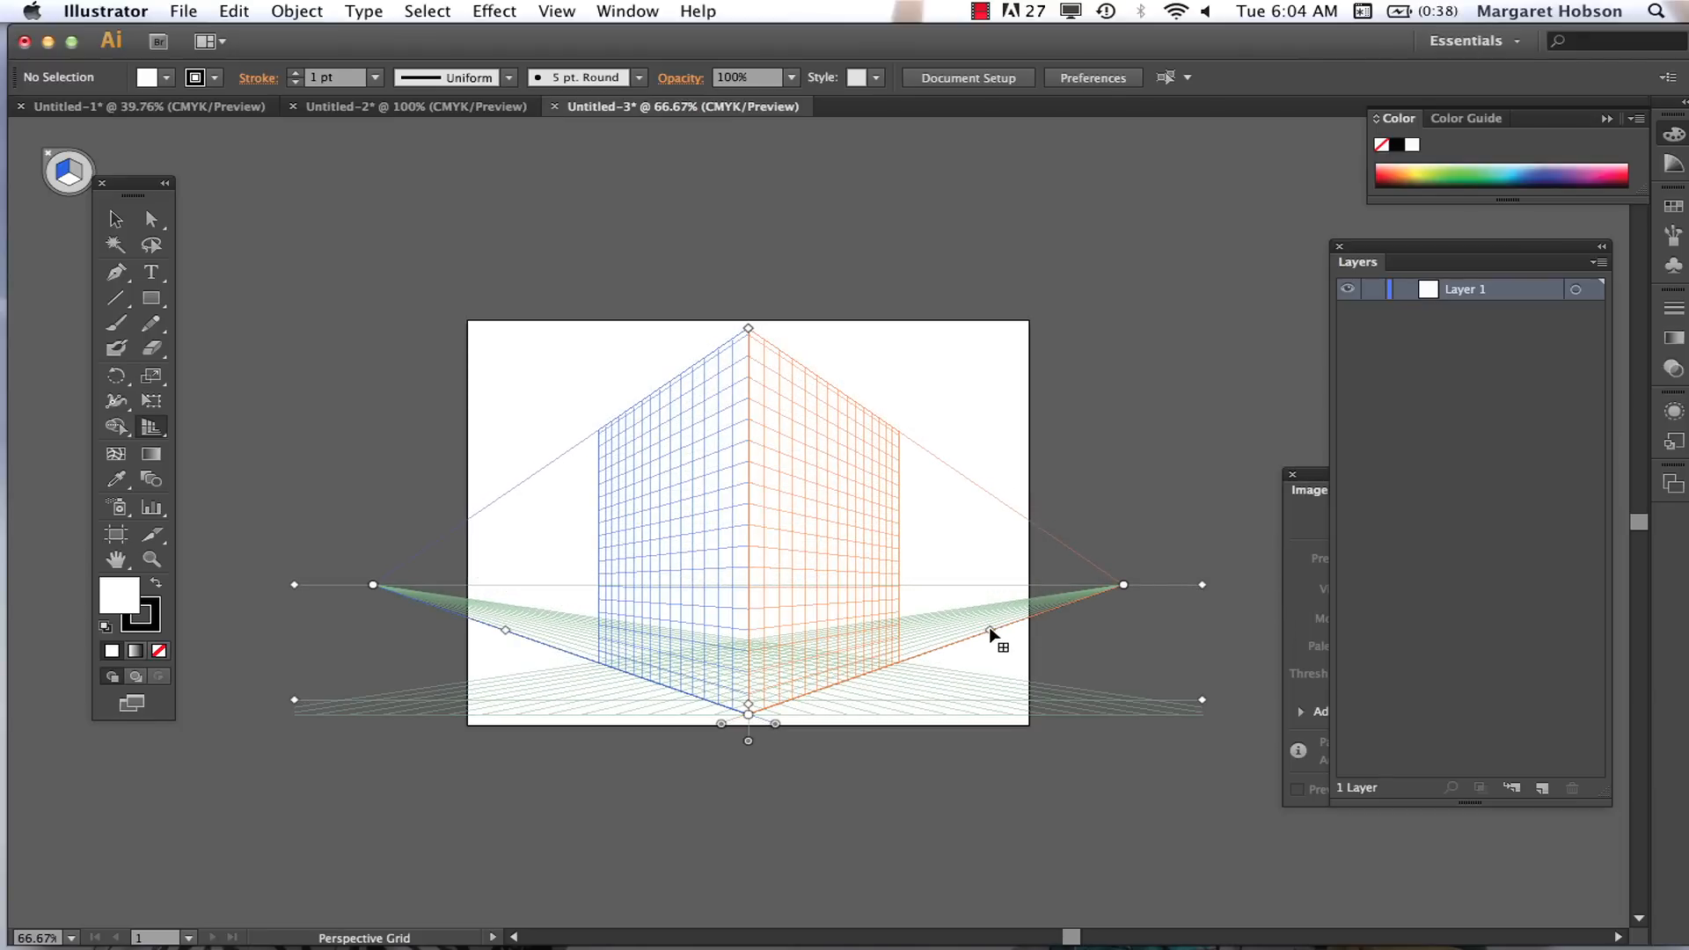
pyautogui.moveTo(992, 633); pyautogui.dragTo(1018, 622)
pyautogui.moveTo(1202, 585)
pyautogui.mouseDown()
pyautogui.moveTo(1200, 608)
pyautogui.moveTo(1195, 580)
pyautogui.mouseUp()
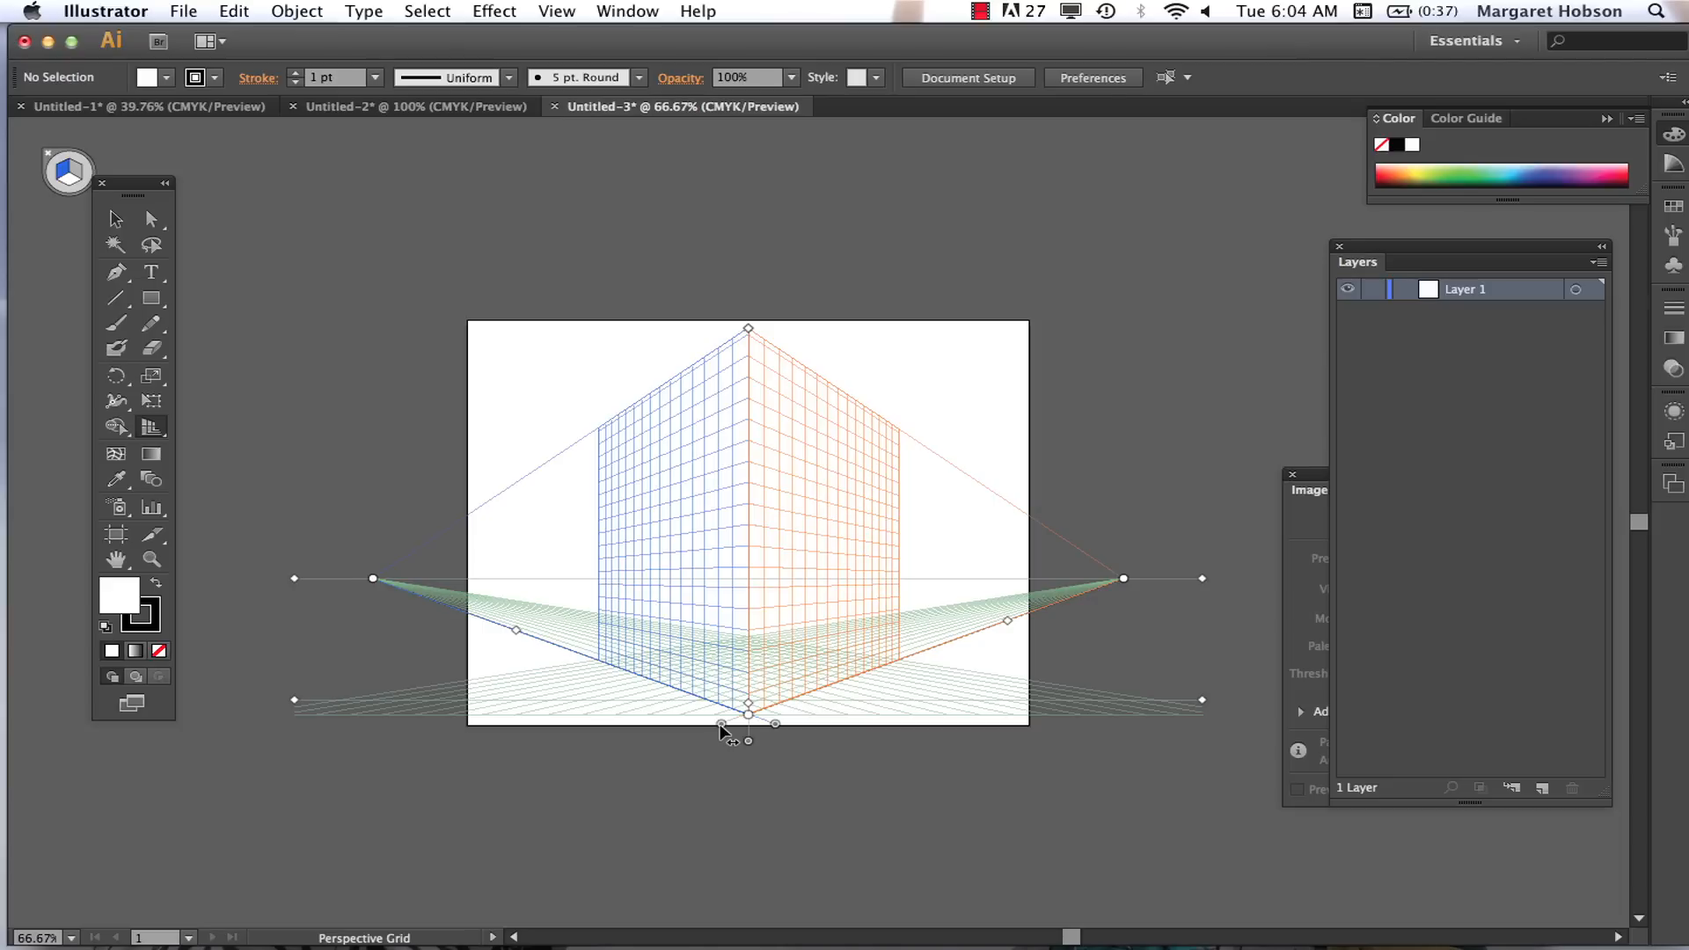
# Step: Shift the left and right grid planes apart and bring them together at a corner right of the artboard's centre
pyautogui.moveTo(721, 726); pyautogui.dragTo(834, 759)
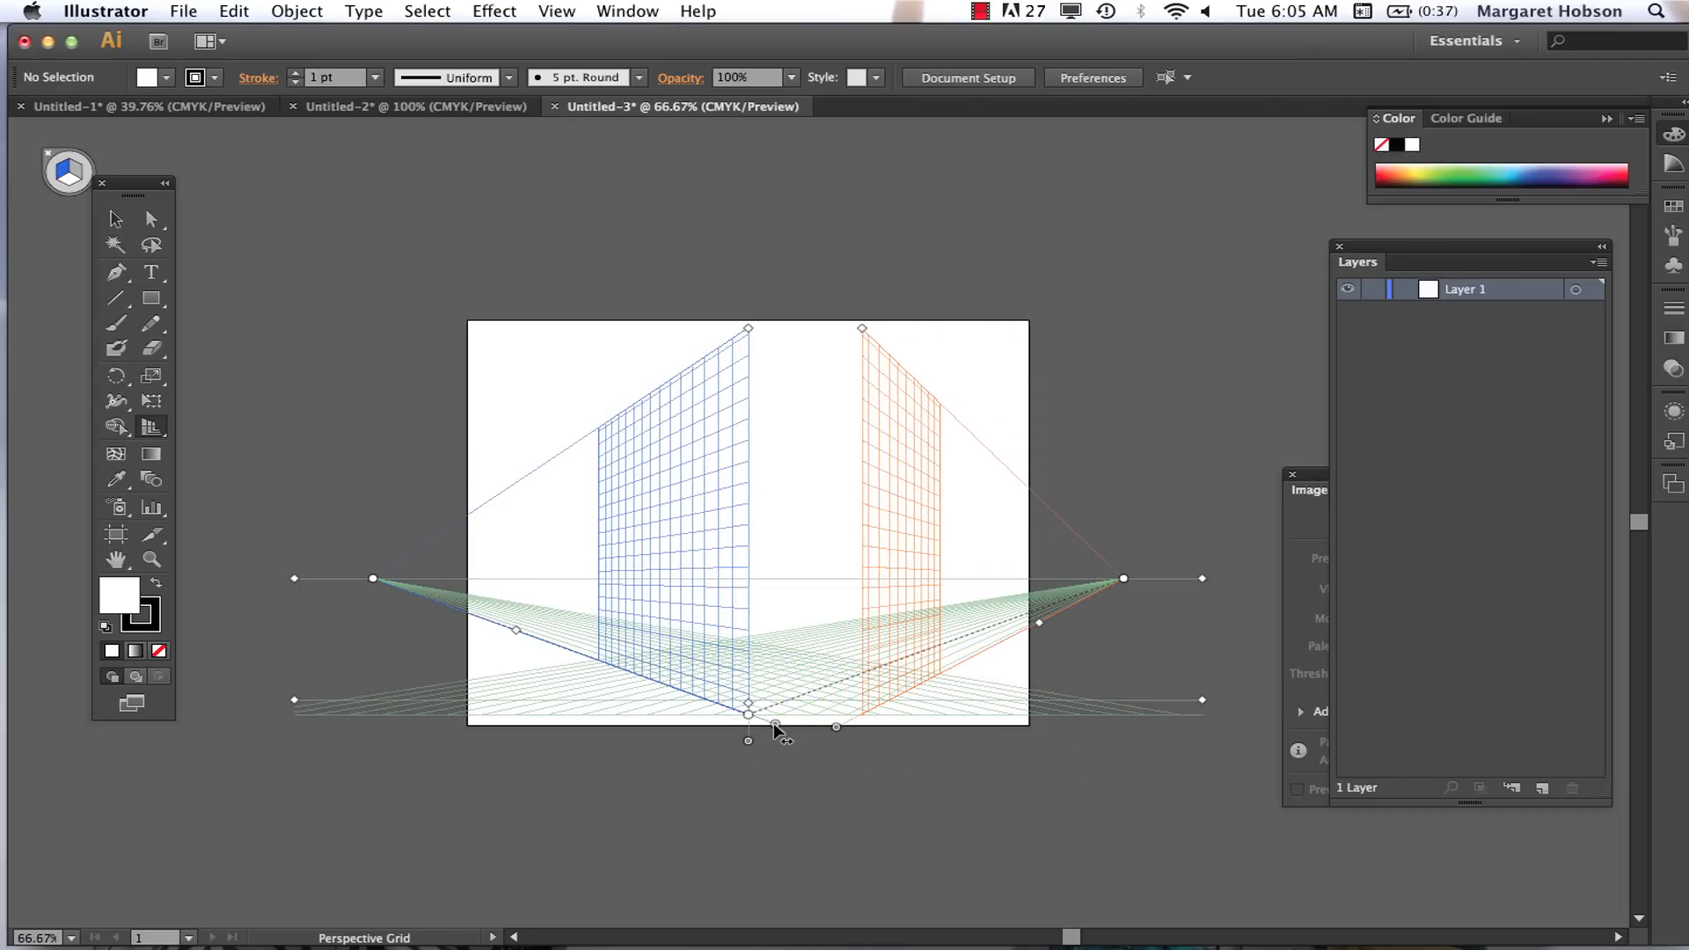
pyautogui.moveTo(776, 727)
pyautogui.mouseDown()
pyautogui.moveTo(692, 746)
pyautogui.moveTo(762, 722)
pyautogui.moveTo(796, 733)
pyautogui.moveTo(766, 724)
pyautogui.mouseUp()
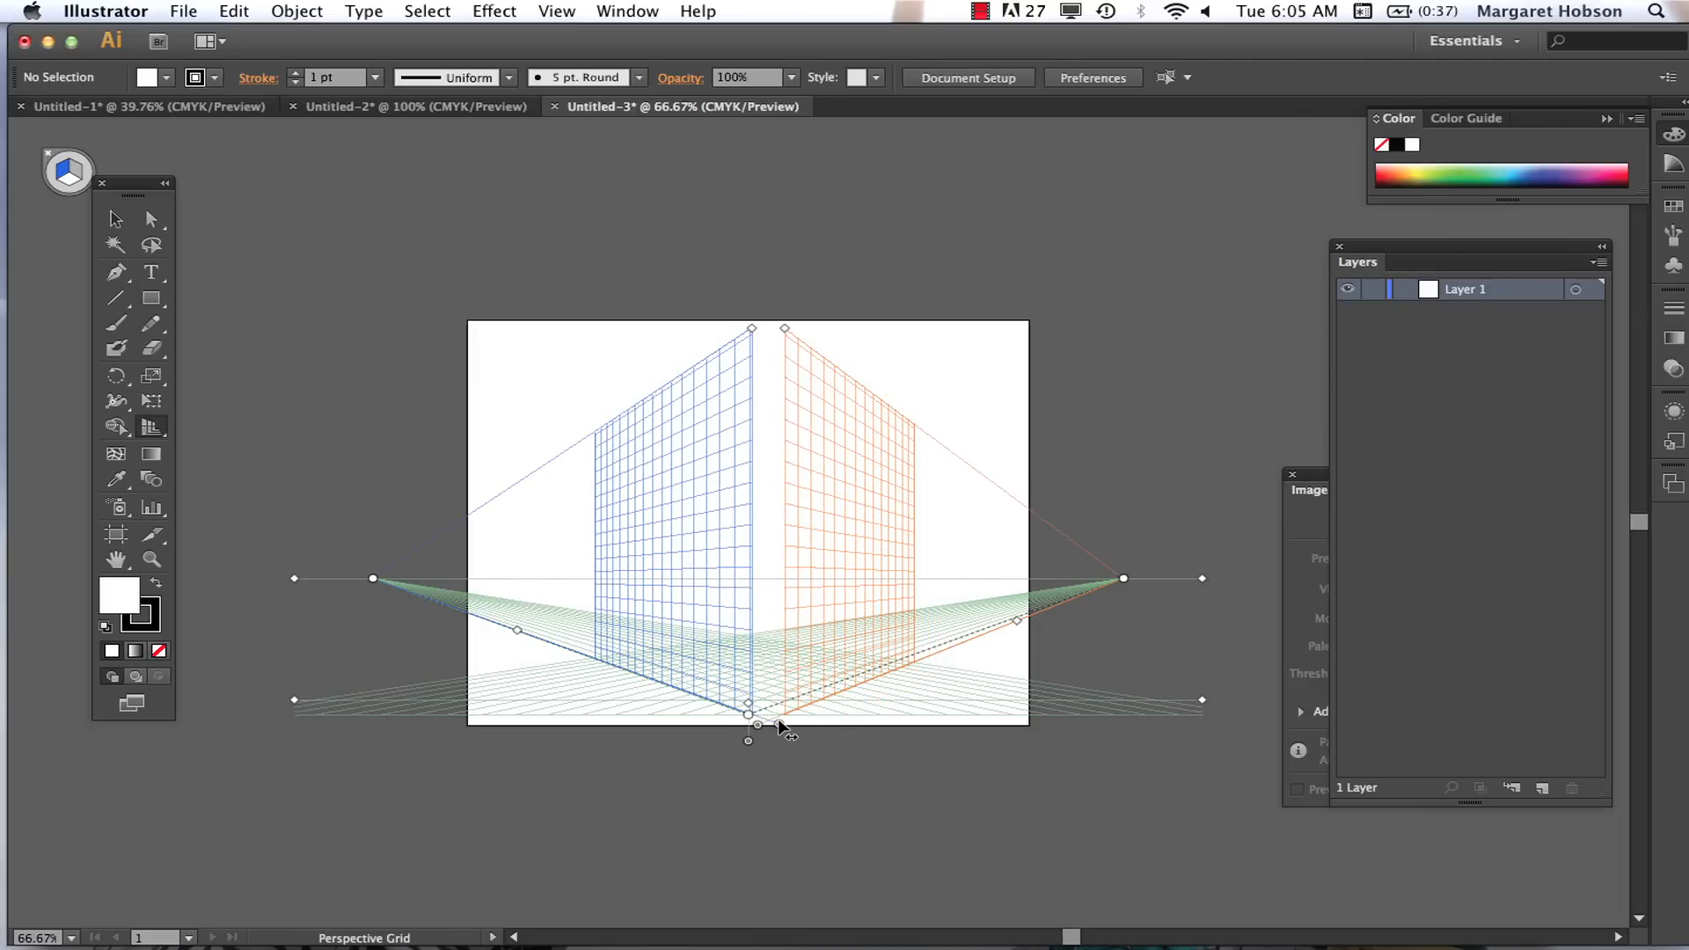
pyautogui.moveTo(778, 727); pyautogui.dragTo(807, 704)
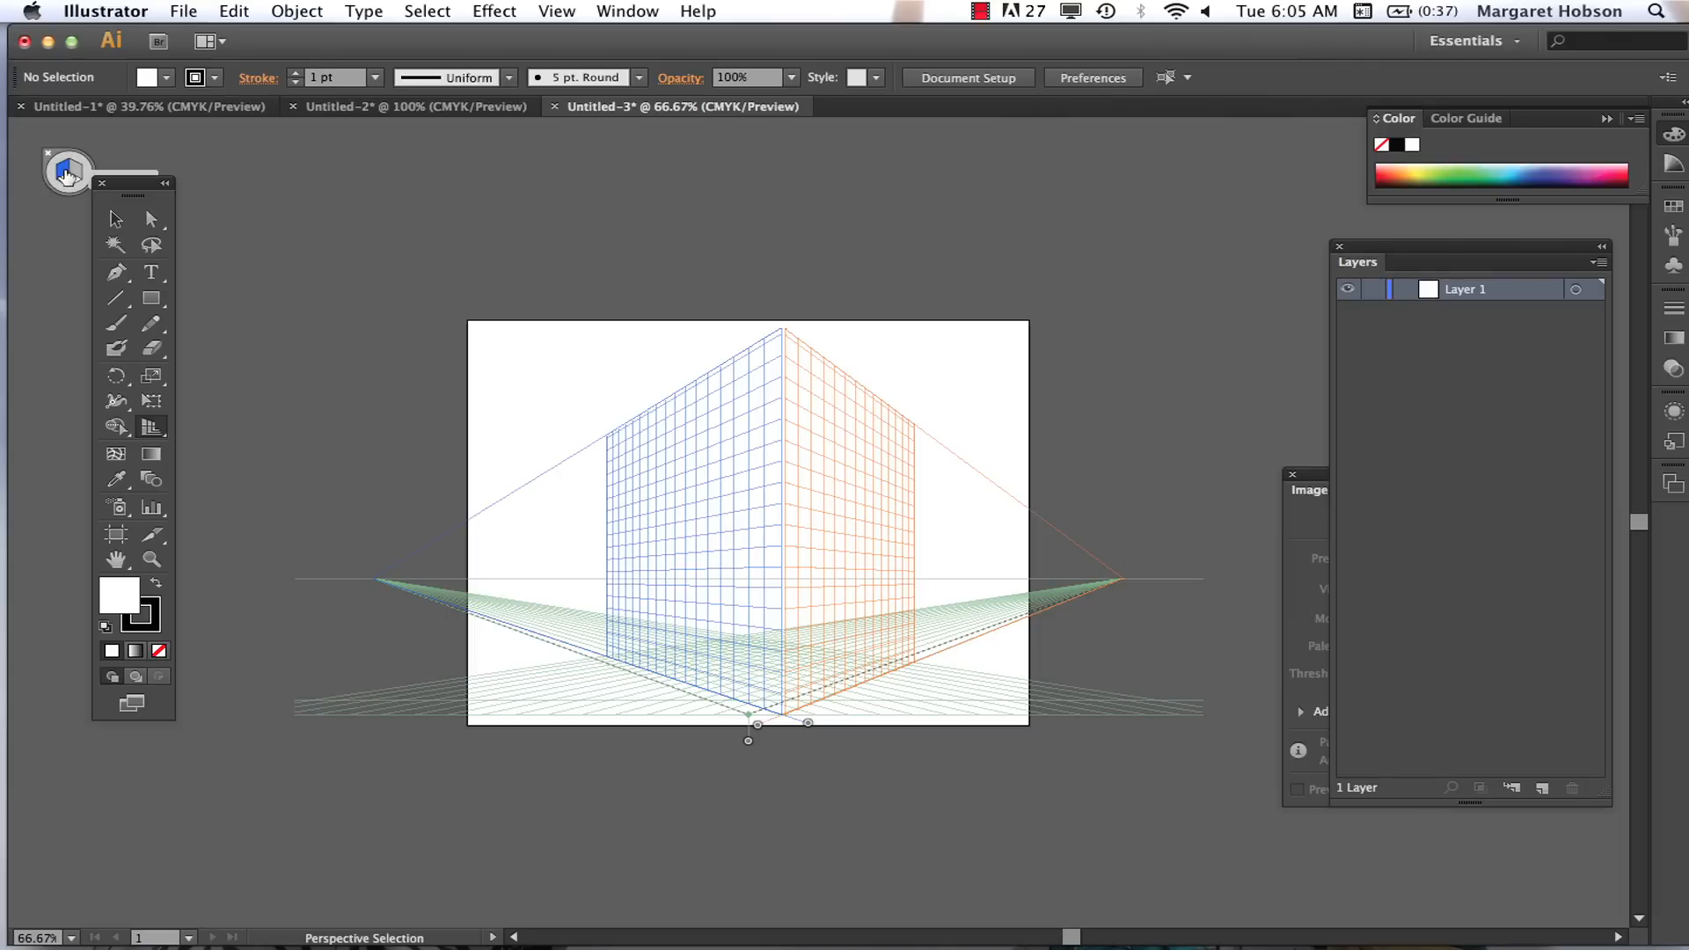
# Step: Make the left grid the active plane and move the Tools panel clear of the plane switching widget
pyautogui.click(55, 157)
pyautogui.click(63, 174)
pyautogui.moveTo(122, 181); pyautogui.dragTo(129, 336)
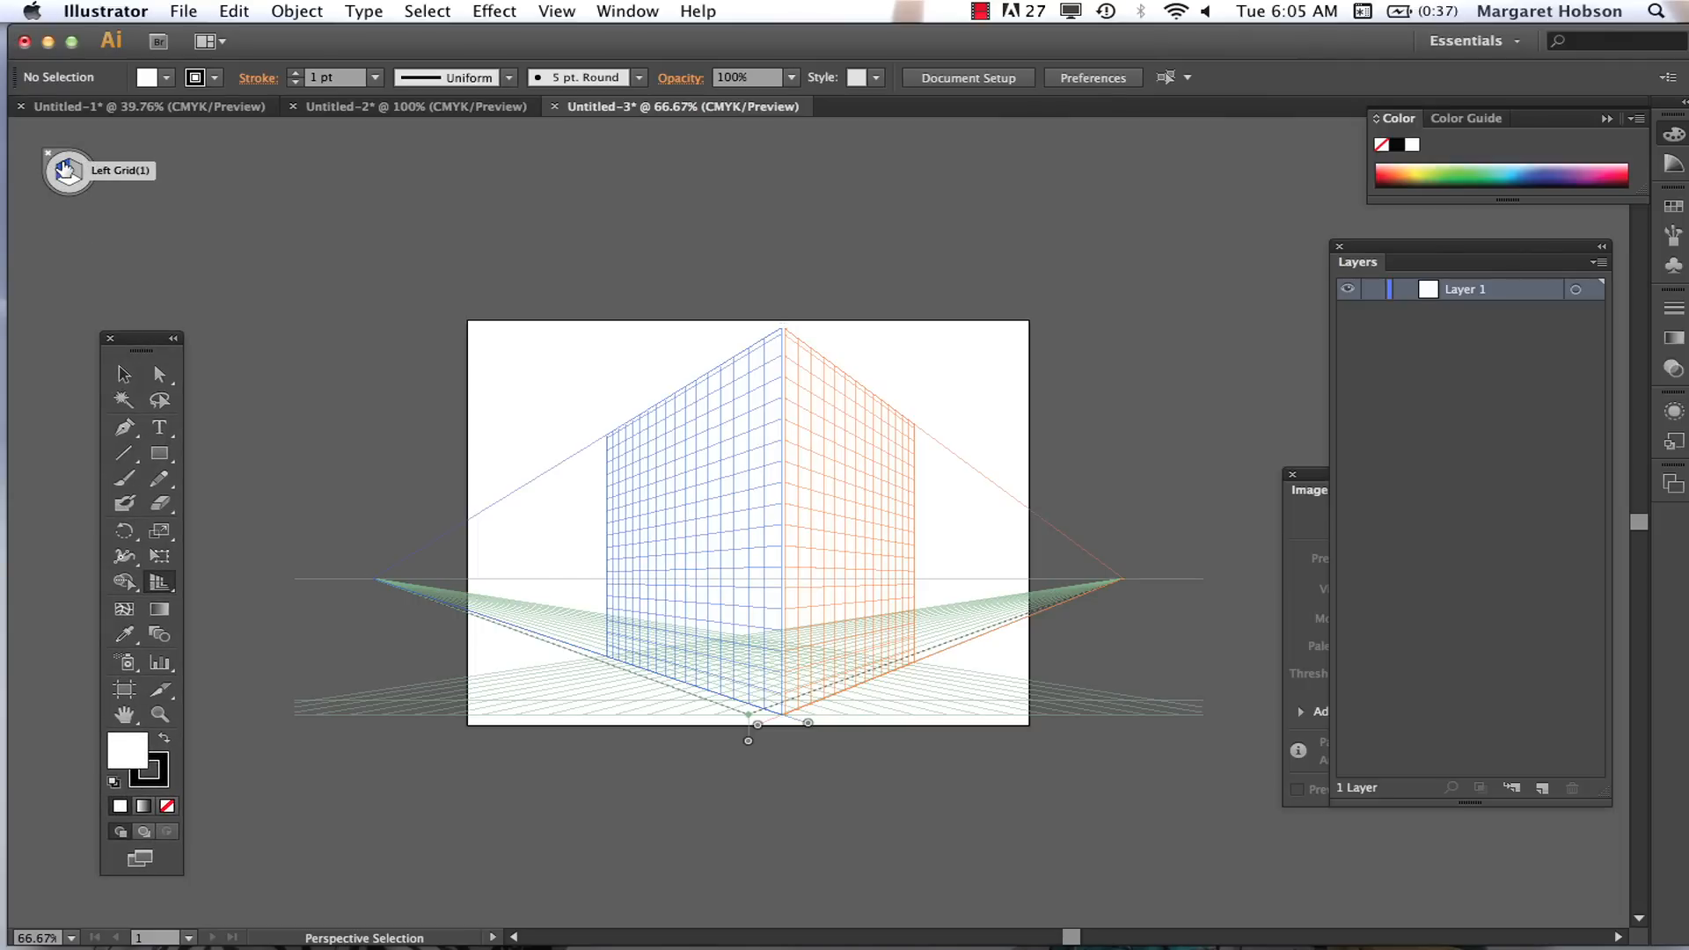
# Step: Draw a rectangle filled with colour bc5353 on the upper part of the left grid plane
pyautogui.moveTo(159, 453); pyautogui.dragTo(215, 458)
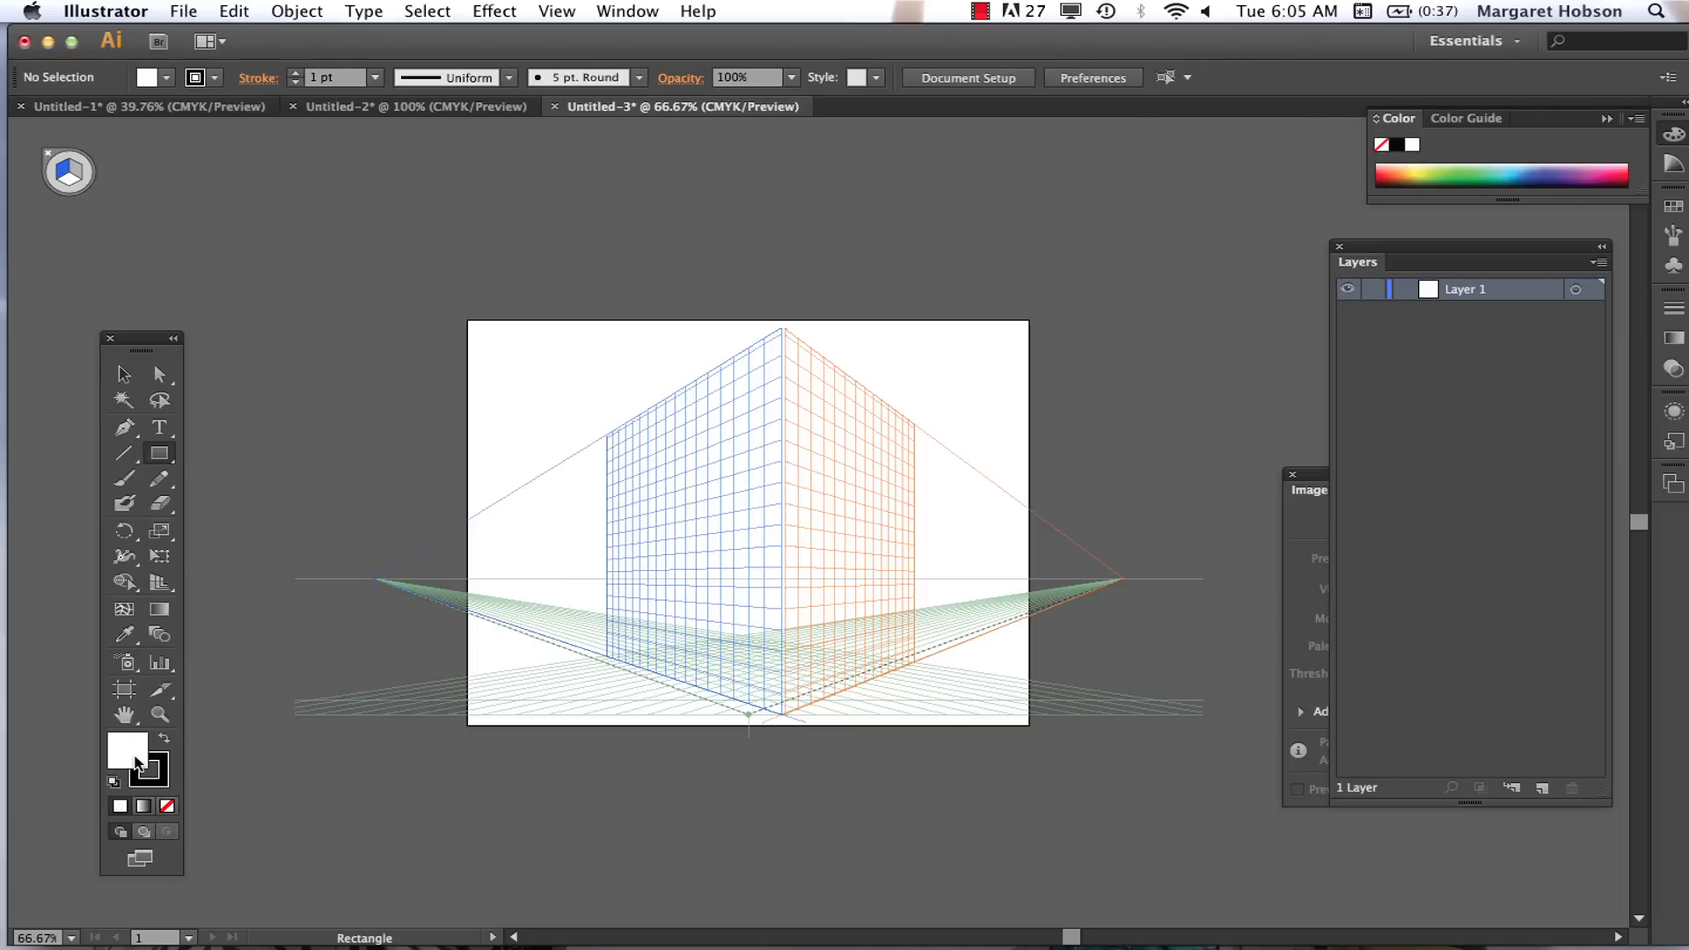
pyautogui.doubleClick(136, 762)
pyautogui.click(520, 409)
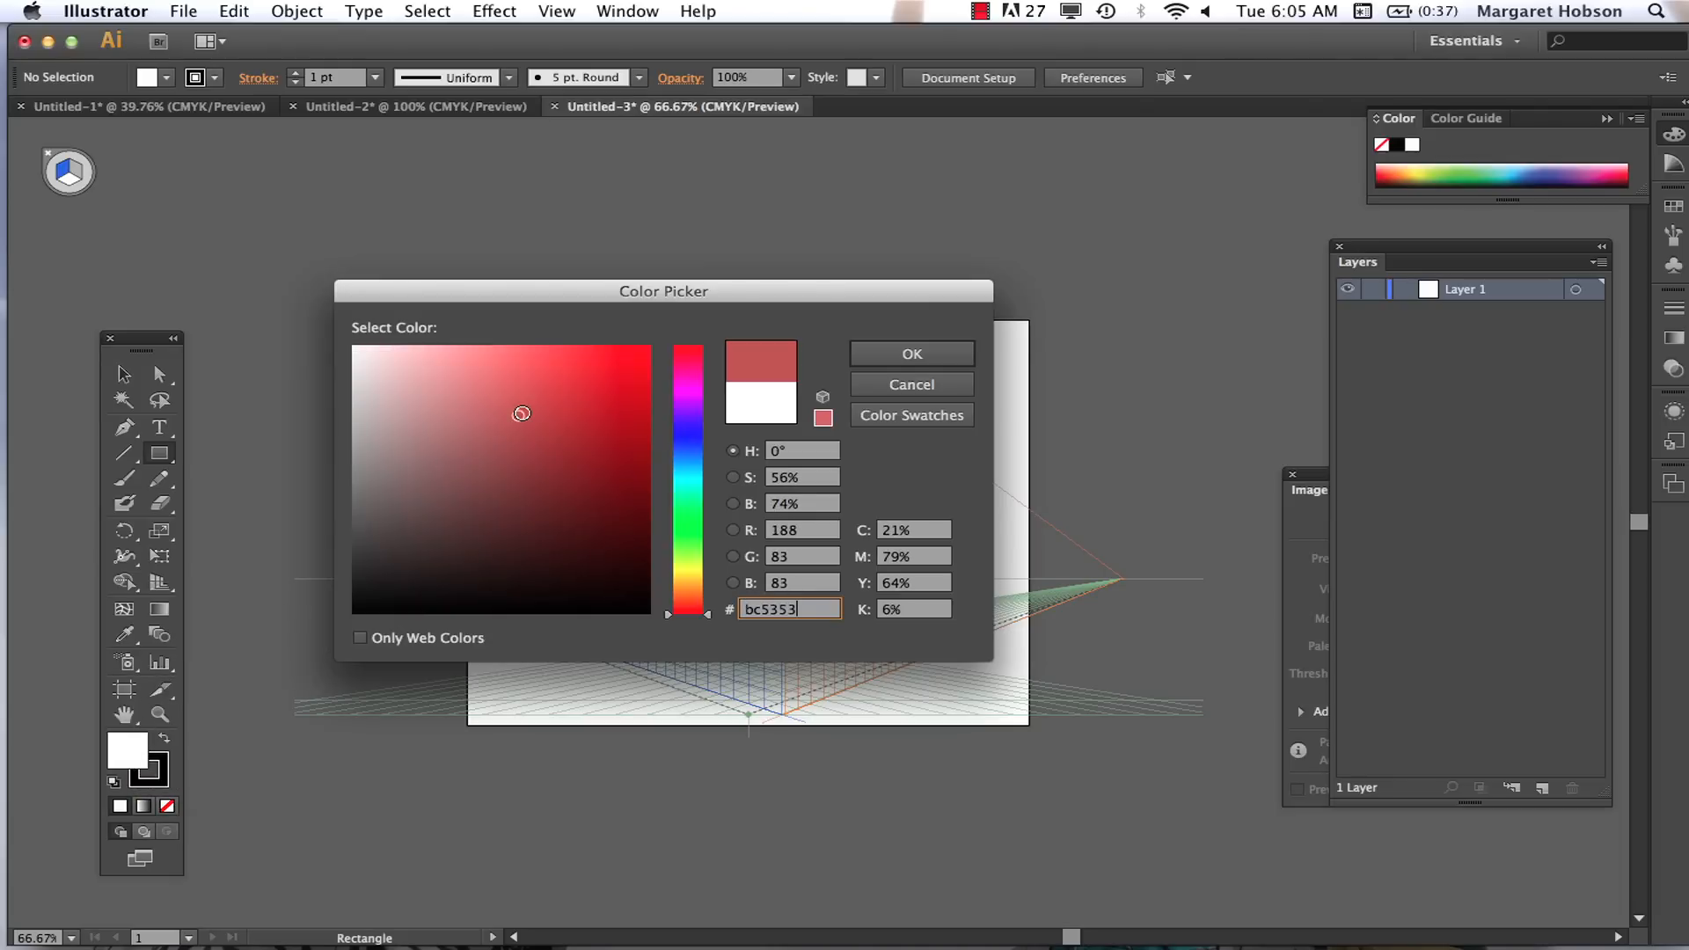
pyautogui.click(880, 354)
pyautogui.moveTo(627, 433); pyautogui.dragTo(742, 495)
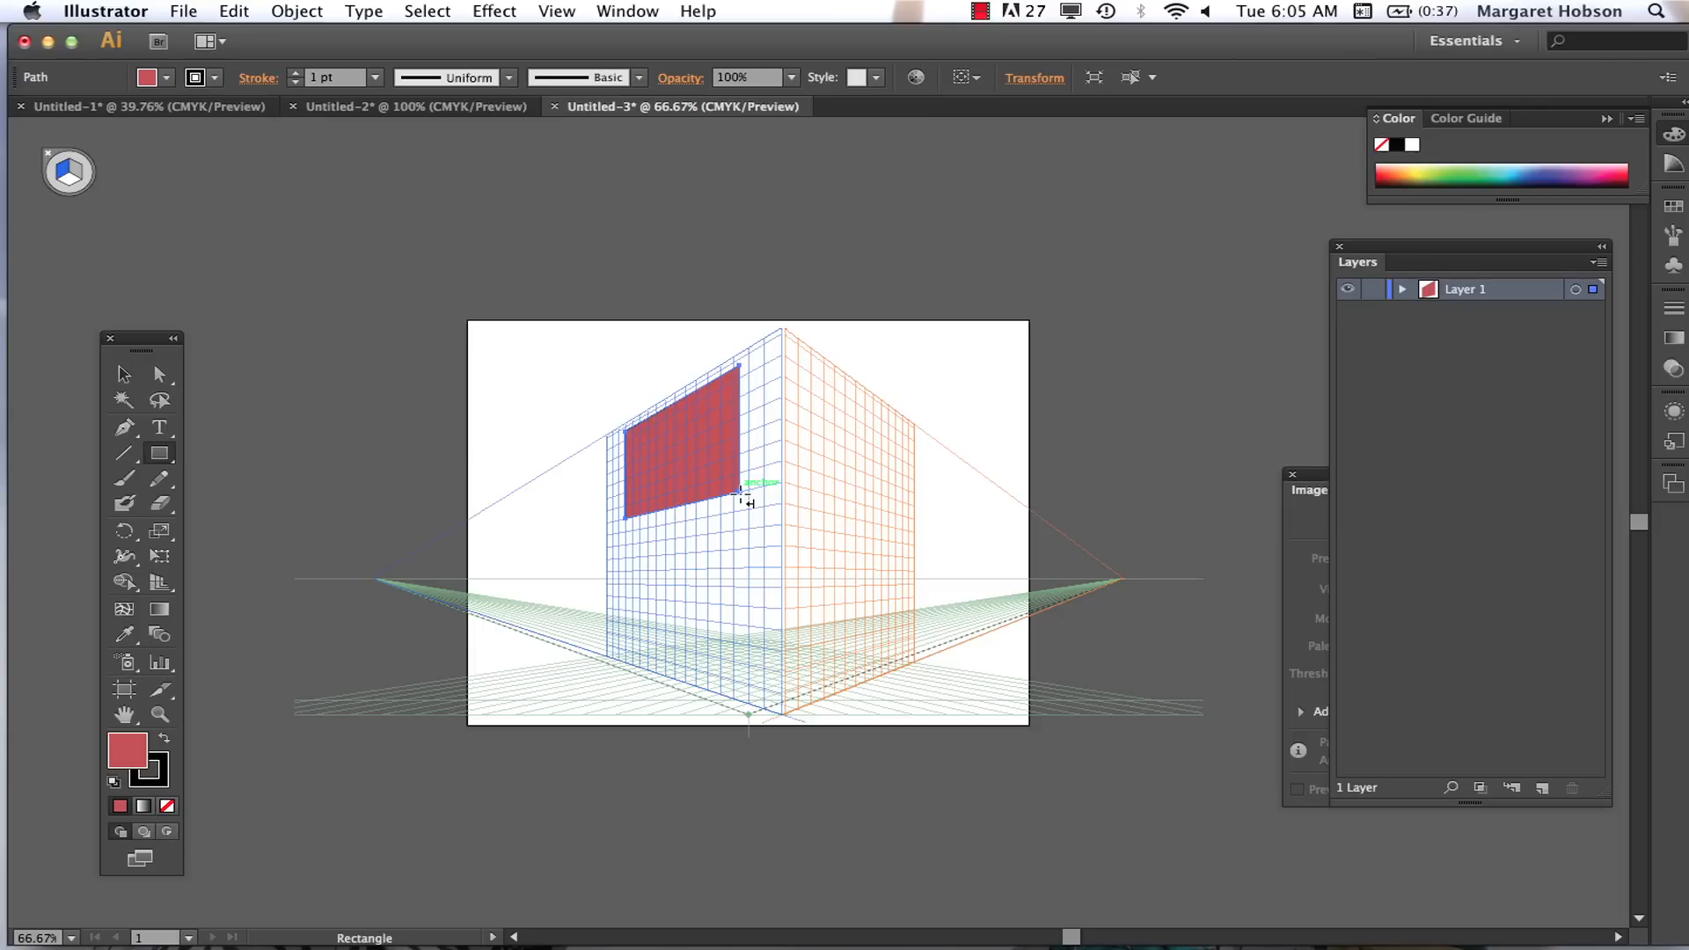
# Step: Switch the active plane to the right grid and draw a red rectangle on its upper part
pyautogui.hotkey('shift', 'v')
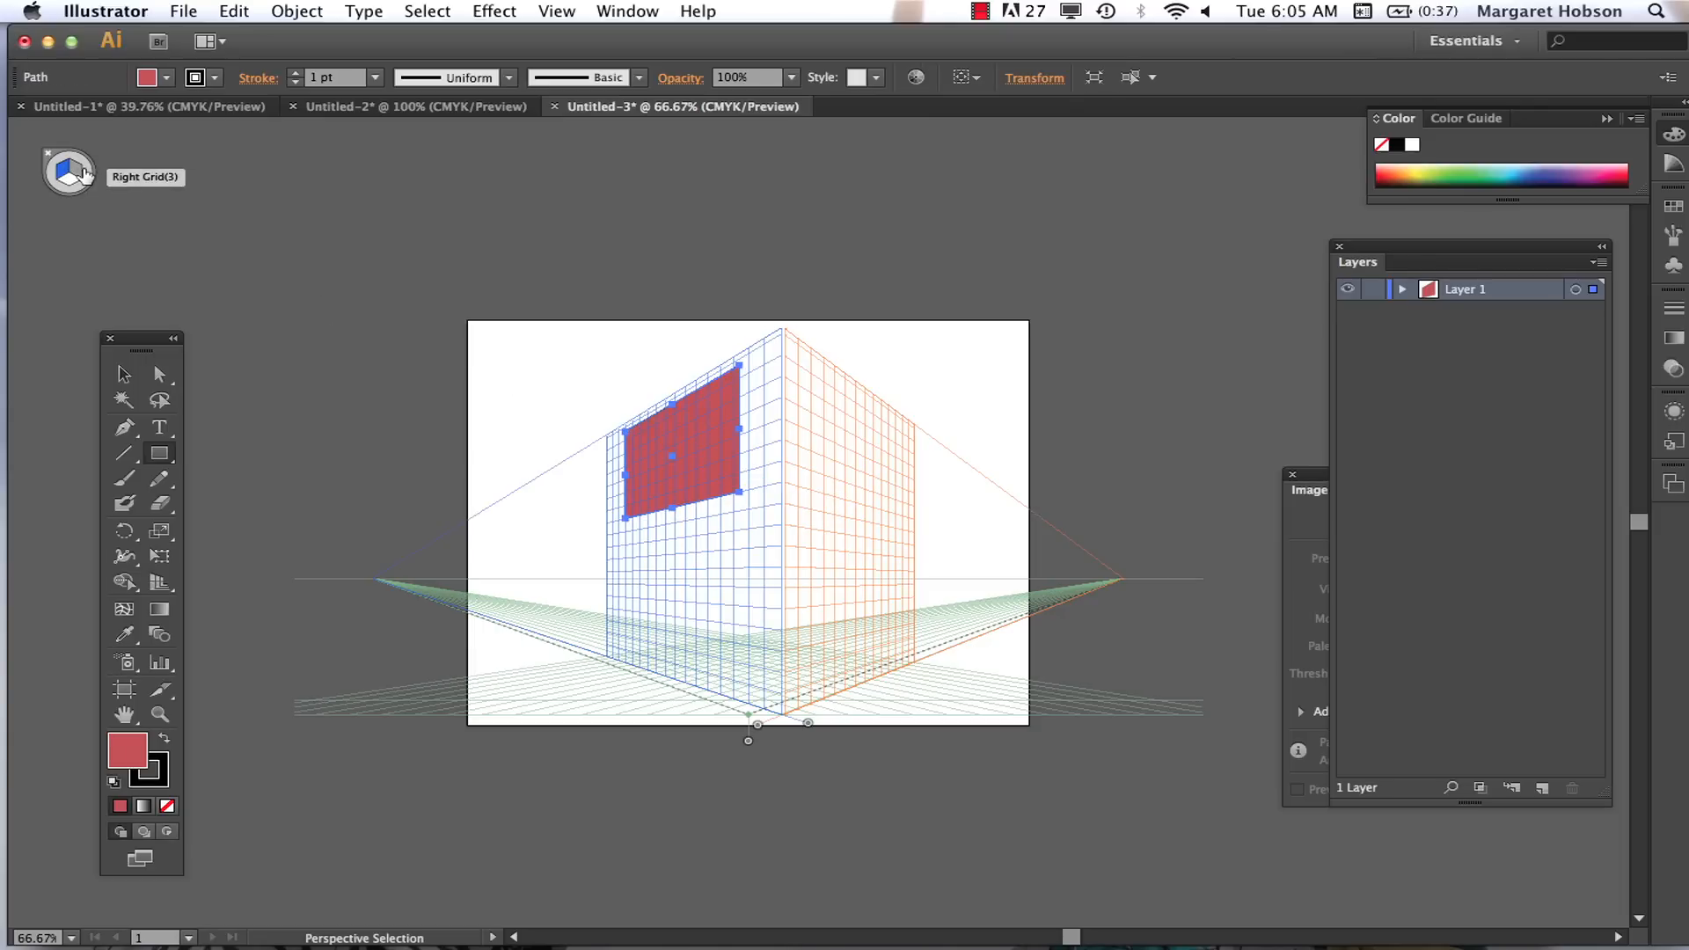
pyautogui.click(77, 174)
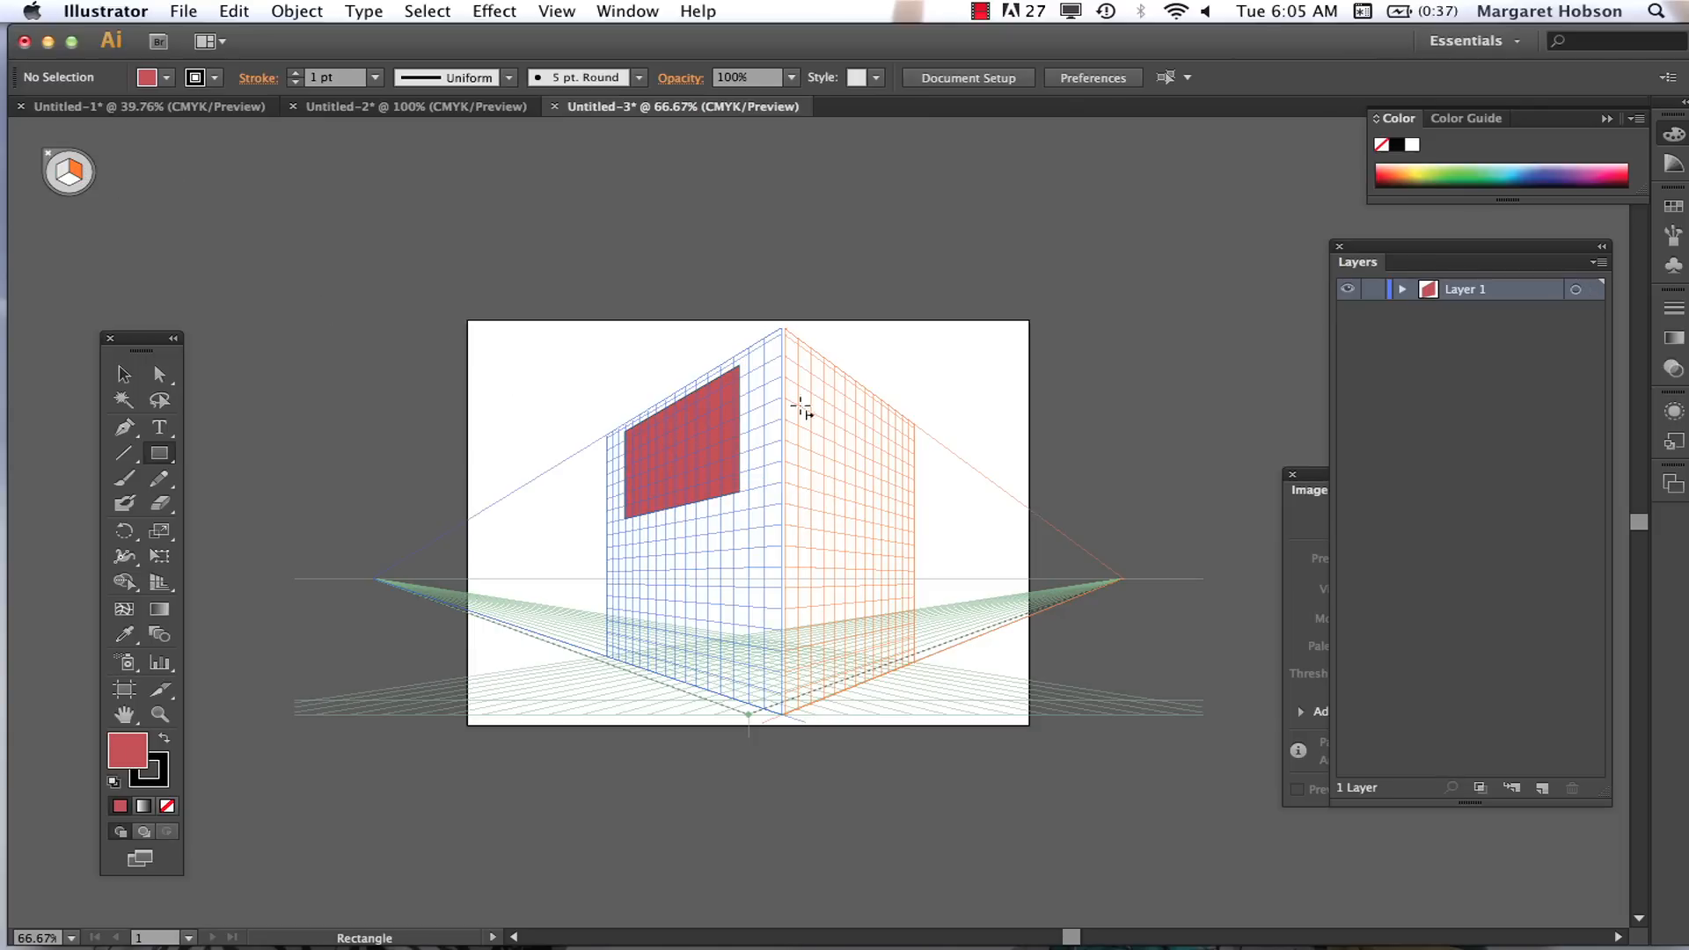
pyautogui.moveTo(798, 363); pyautogui.dragTo(895, 512)
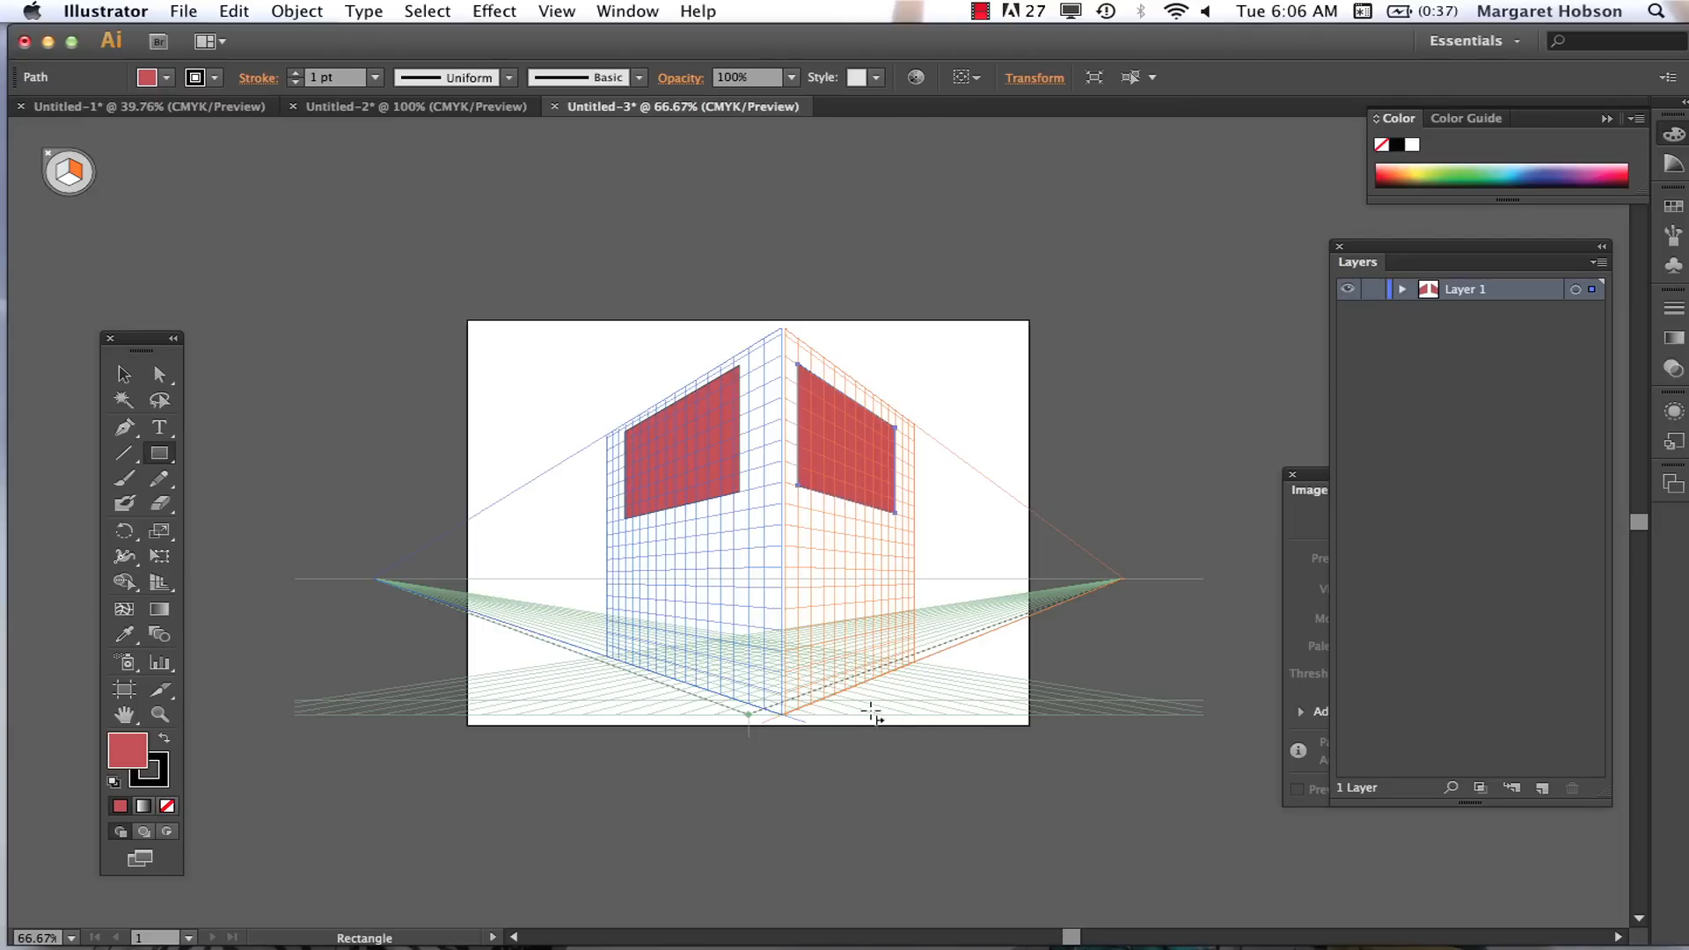
# Step: Switch to the horizontal grid and draw a small red rectangle on the ground near the artboard's lower right corner
pyautogui.hotkey('shift', 'v')
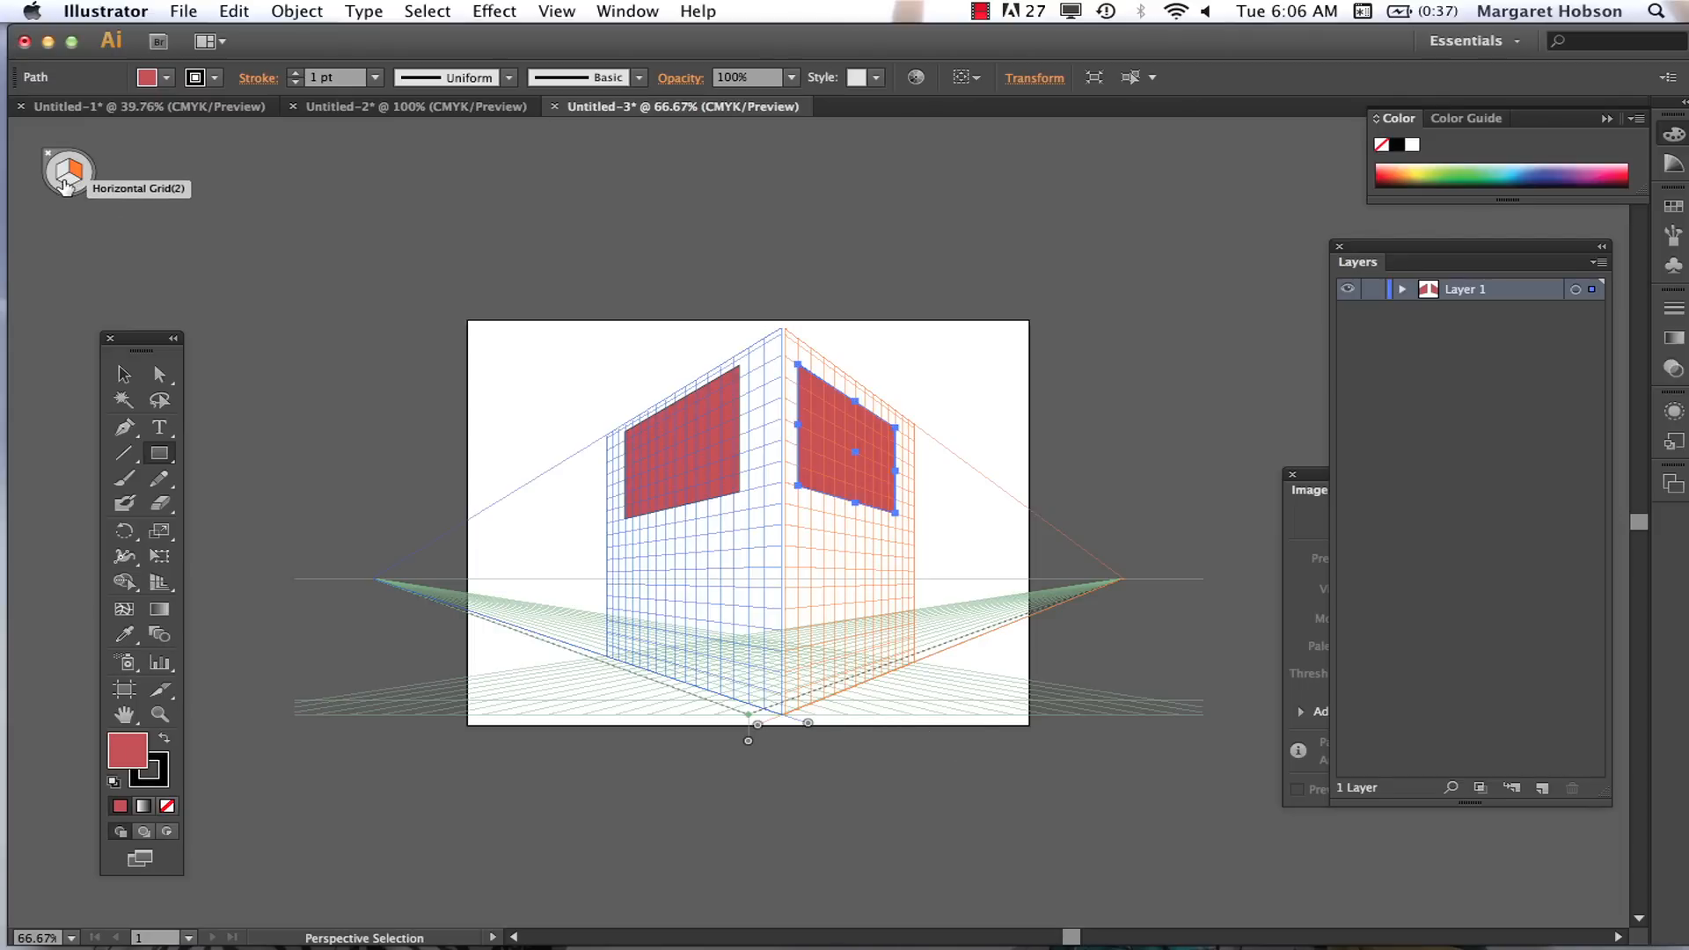
pyautogui.click(66, 181)
pyautogui.press('m')
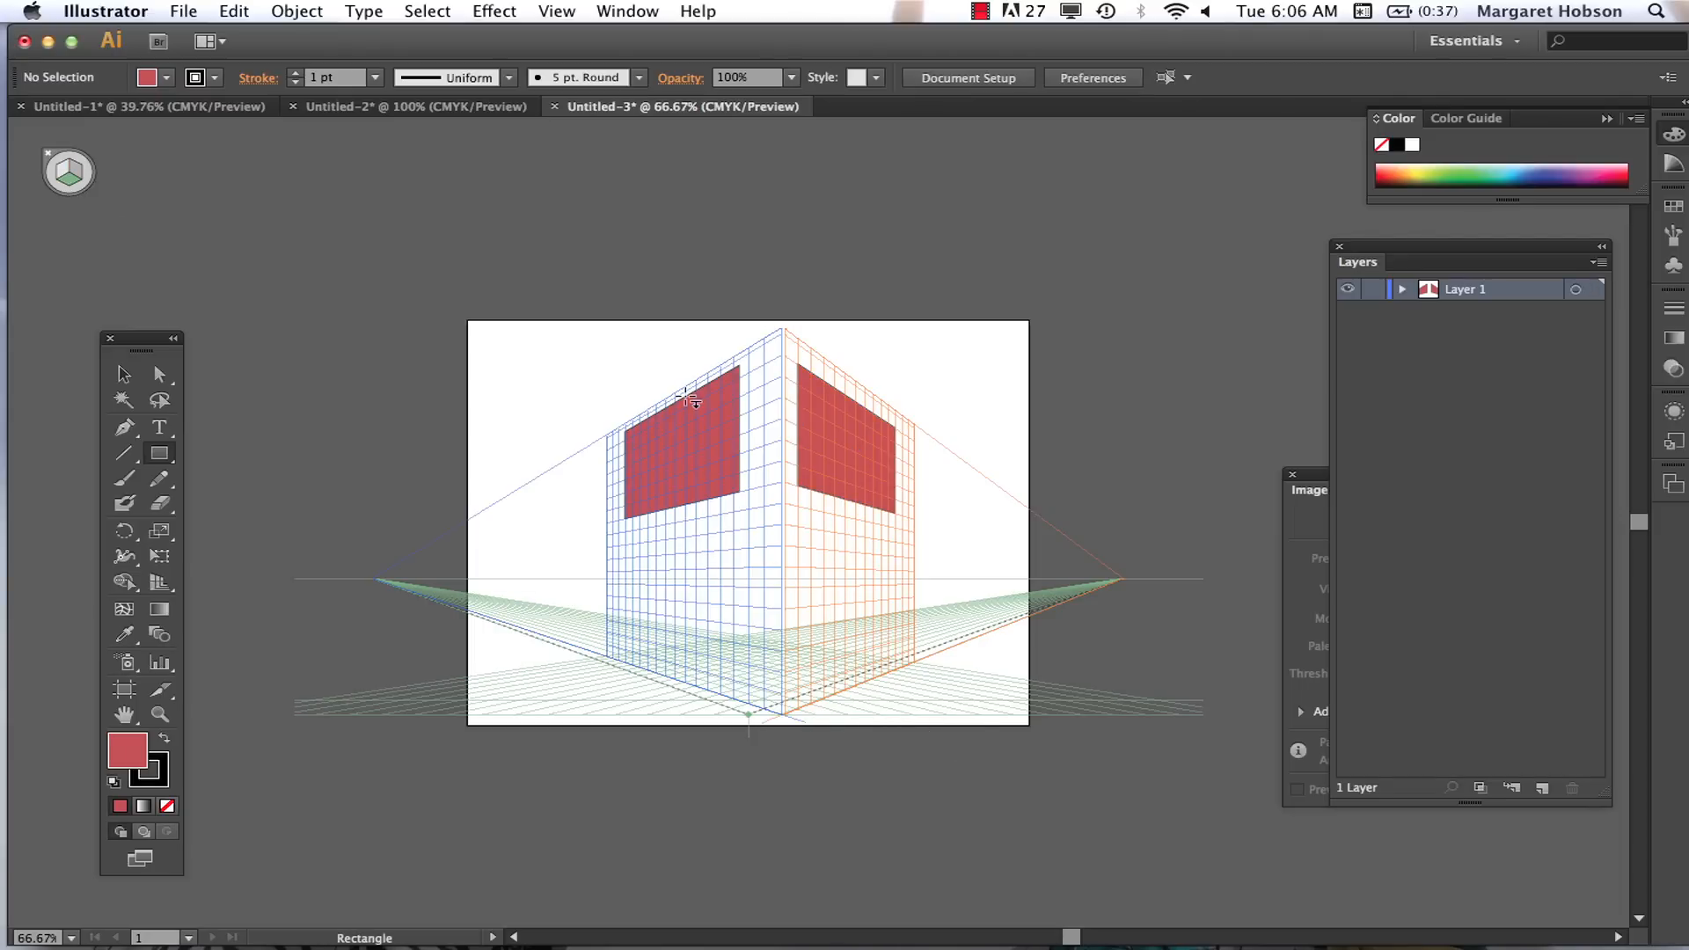
pyautogui.moveTo(896, 683); pyautogui.dragTo(948, 720)
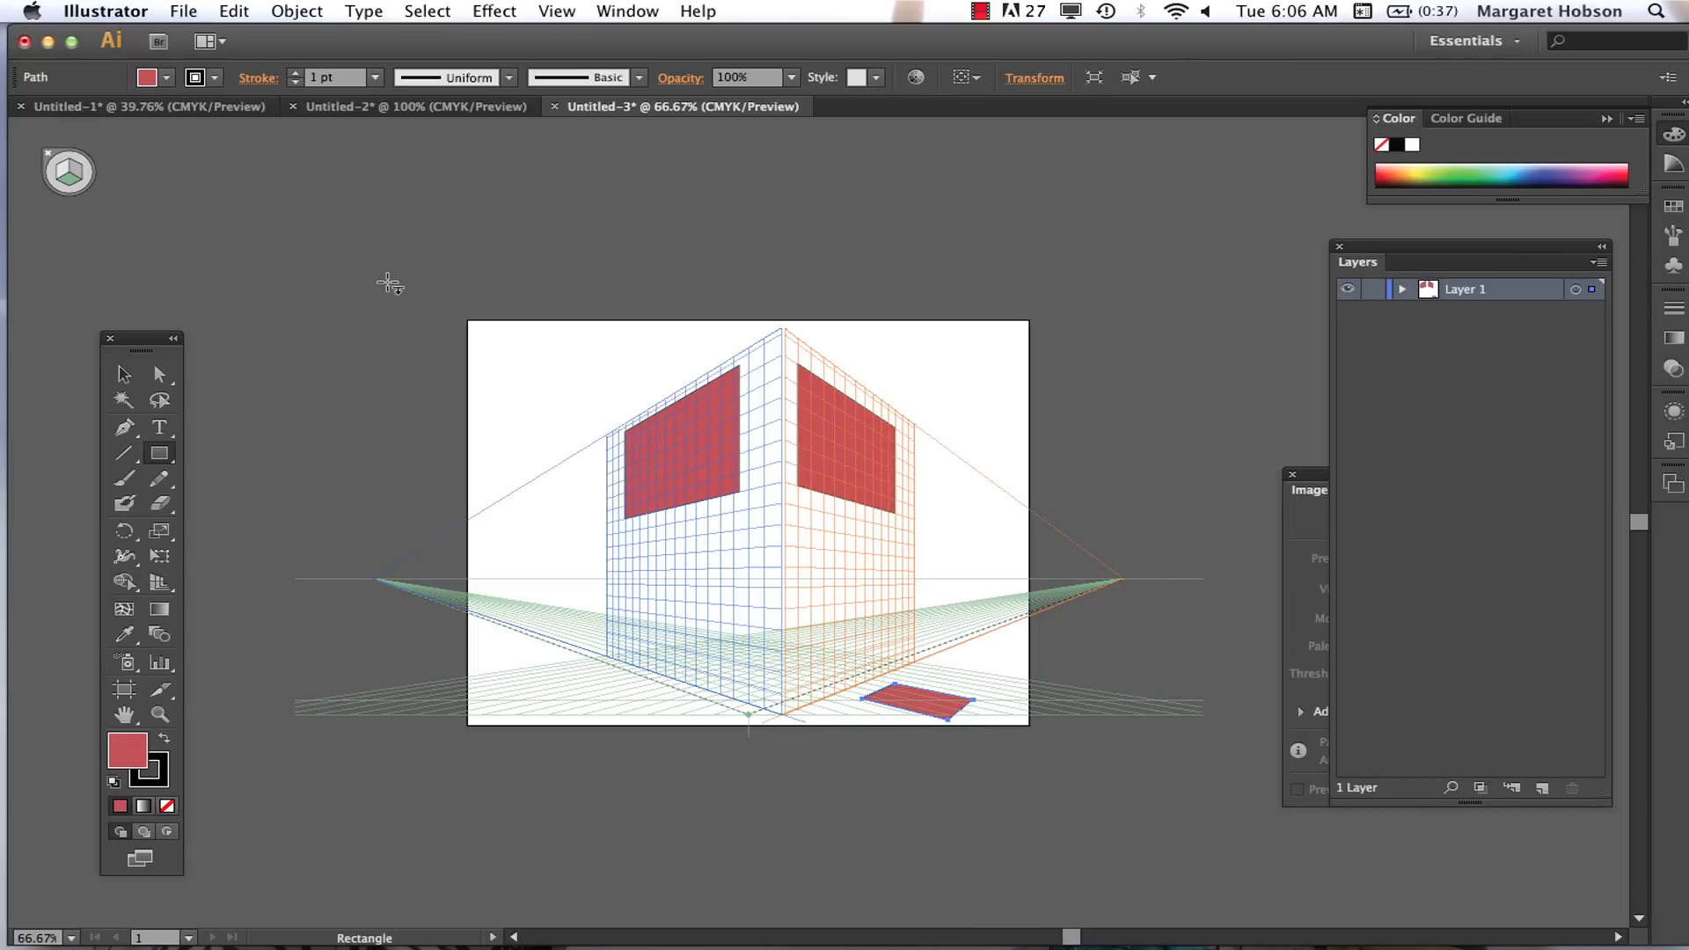
# Step: Create a new 8 x 10 in CMYK document with one artboard
pyautogui.click(195, 12)
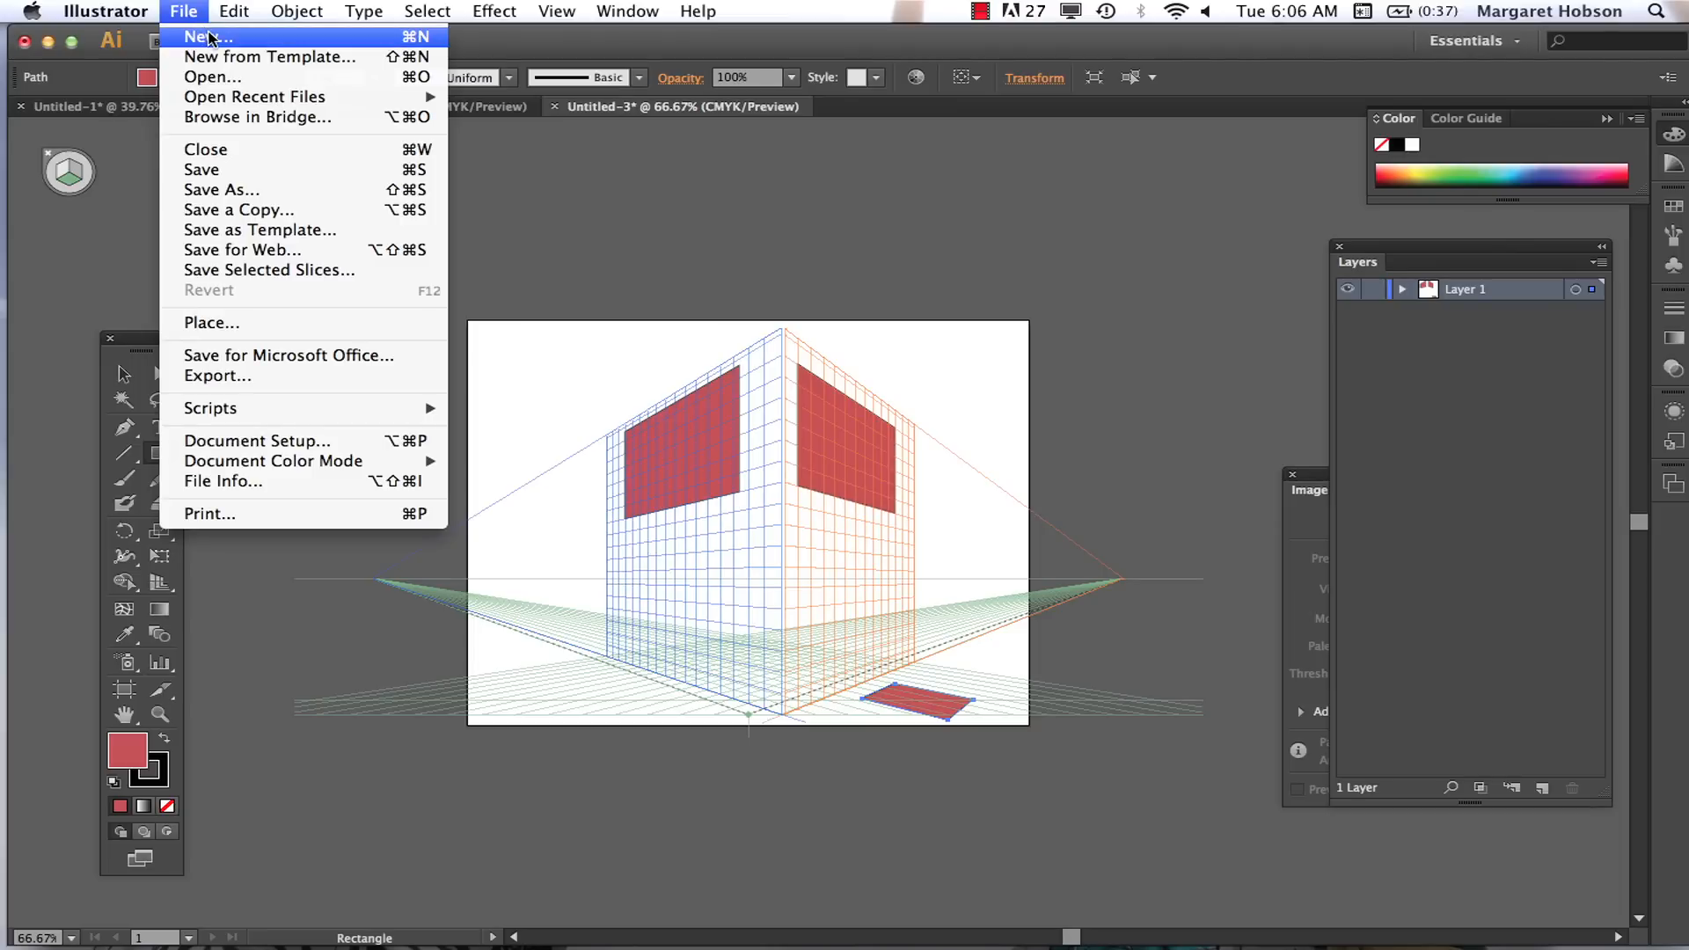
pyautogui.click(210, 37)
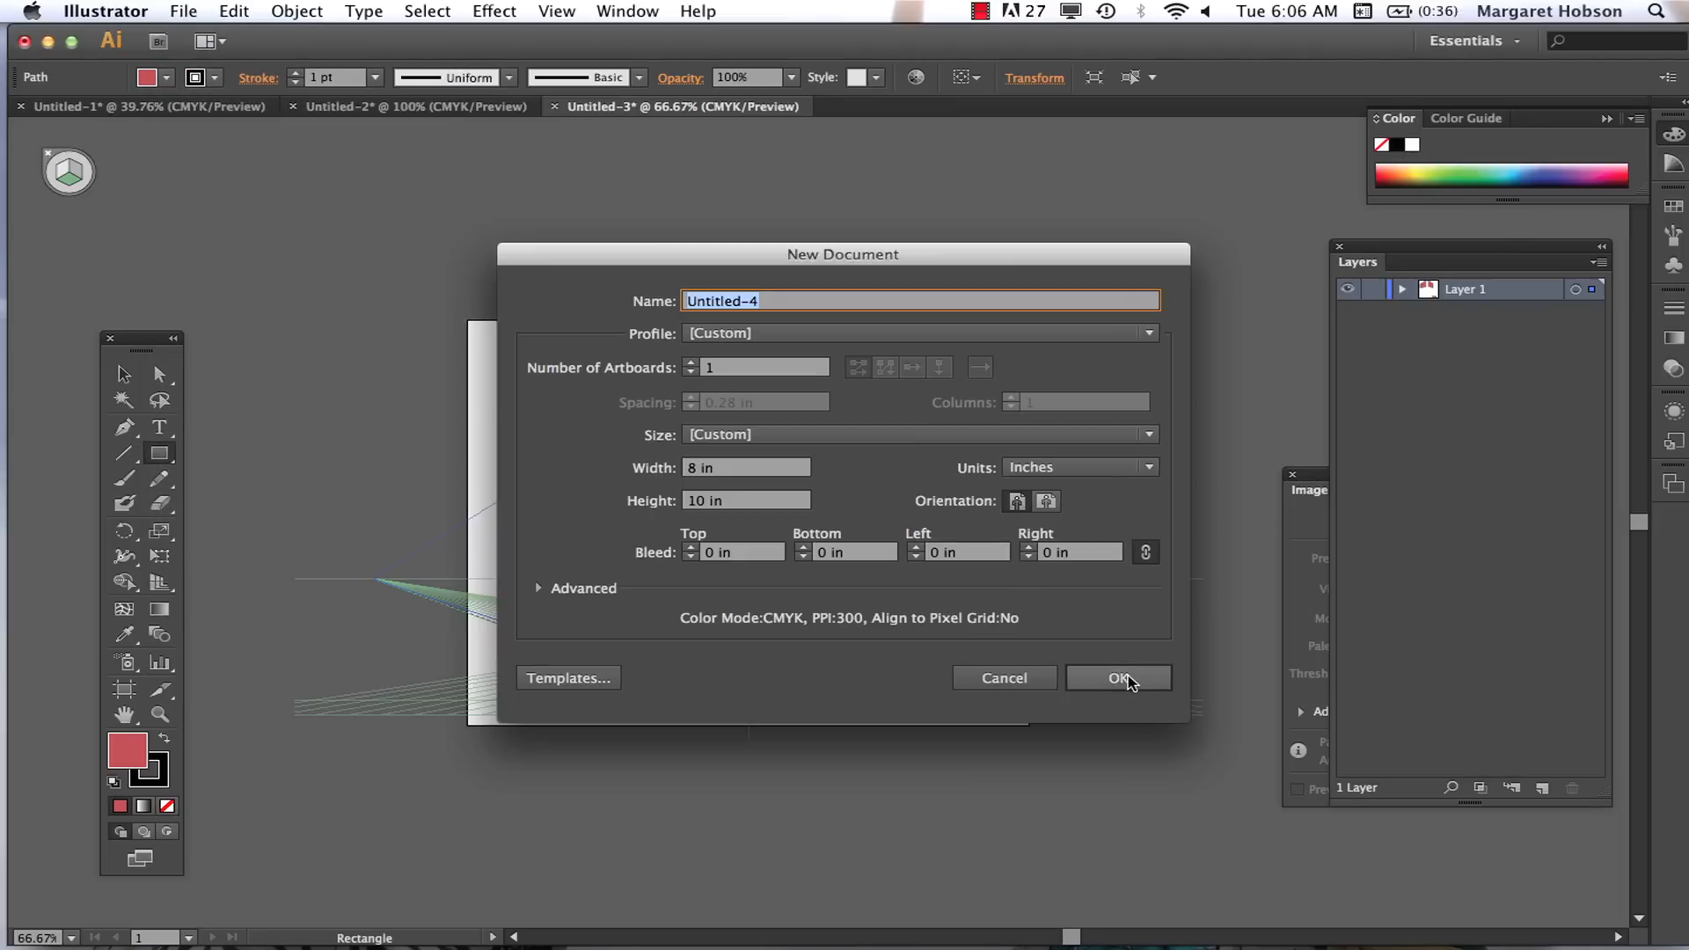
pyautogui.click(1120, 679)
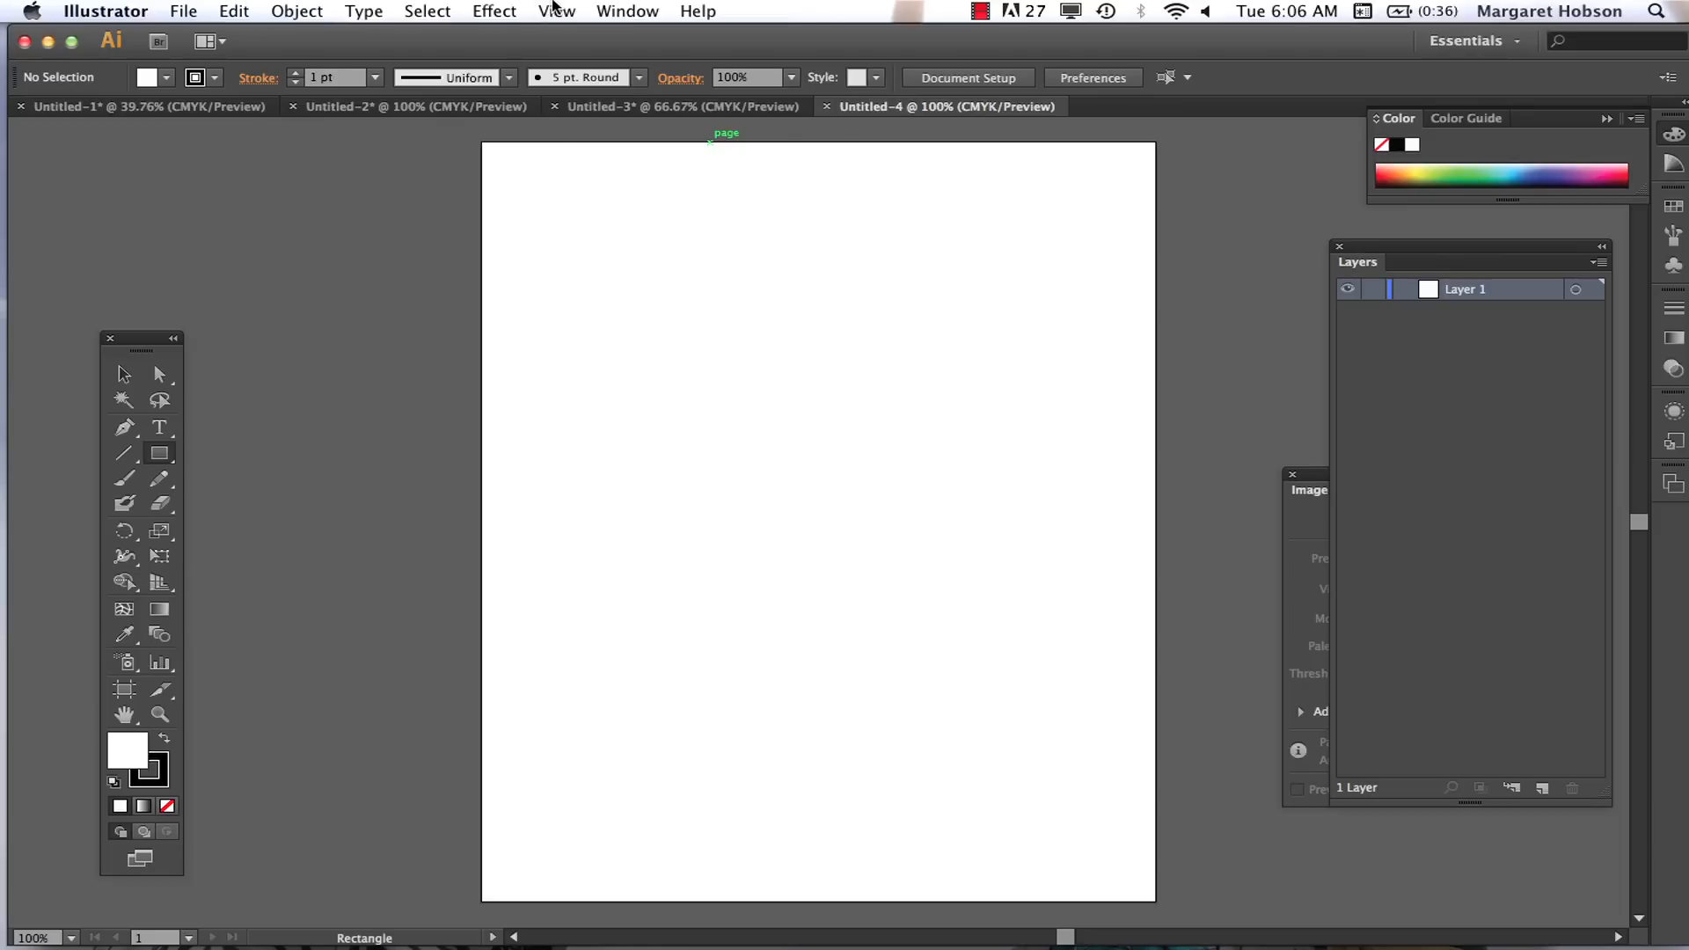
pyautogui.click(556, 10)
pyautogui.moveTo(684, 647)
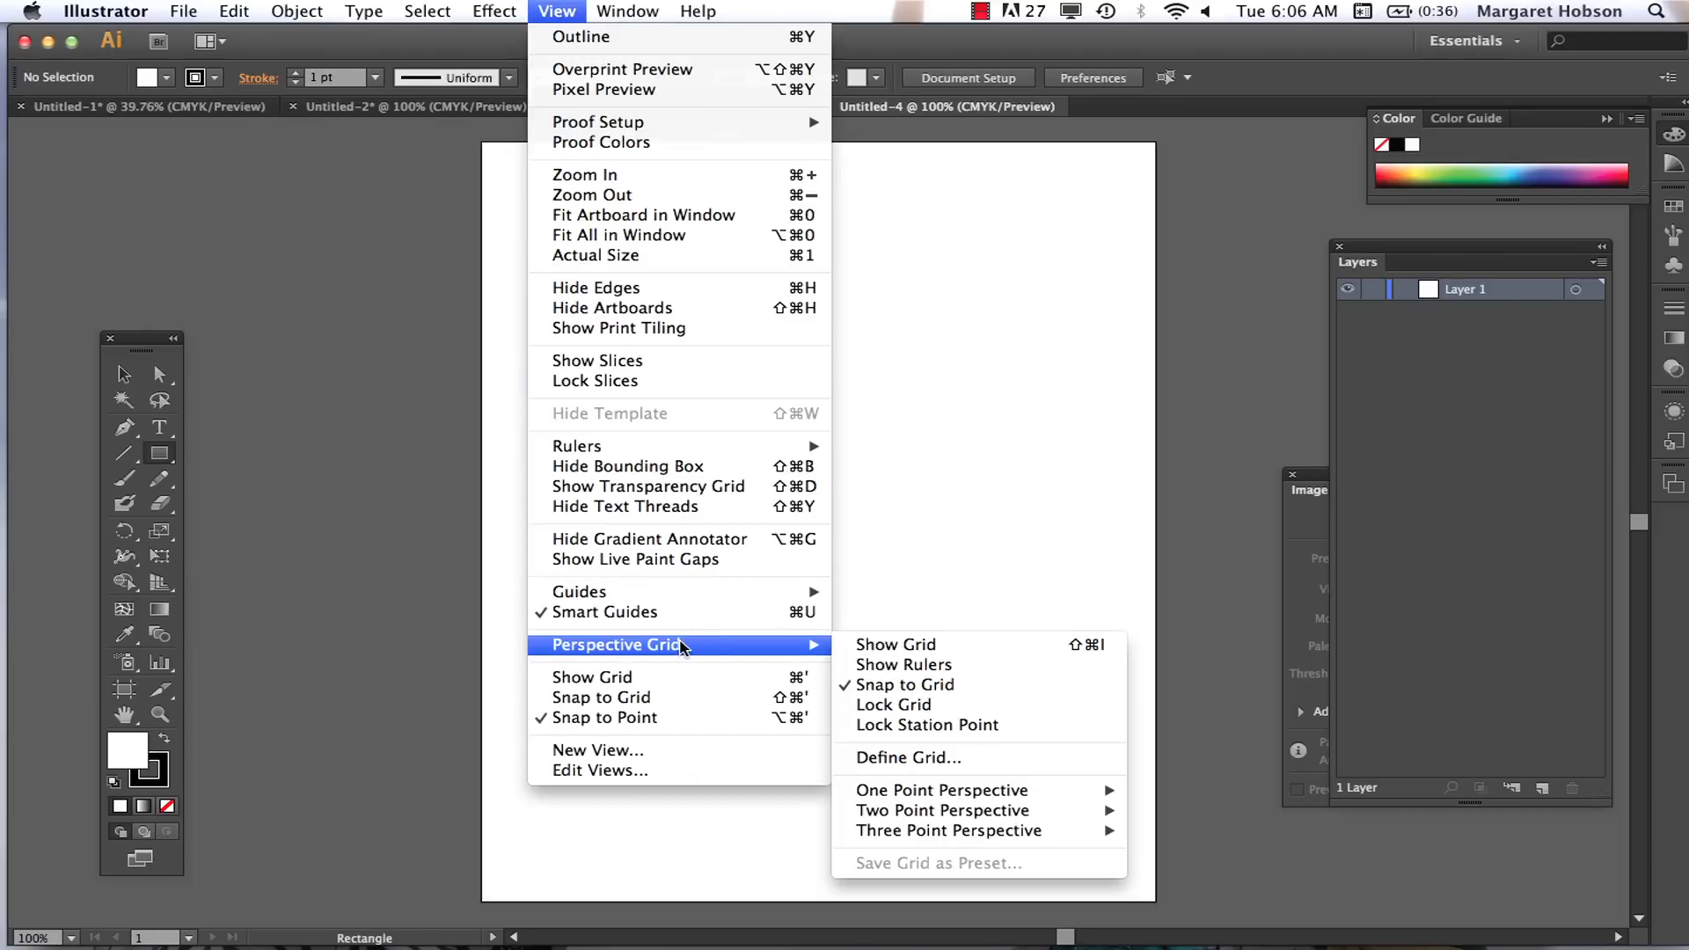
pyautogui.moveTo(901, 832)
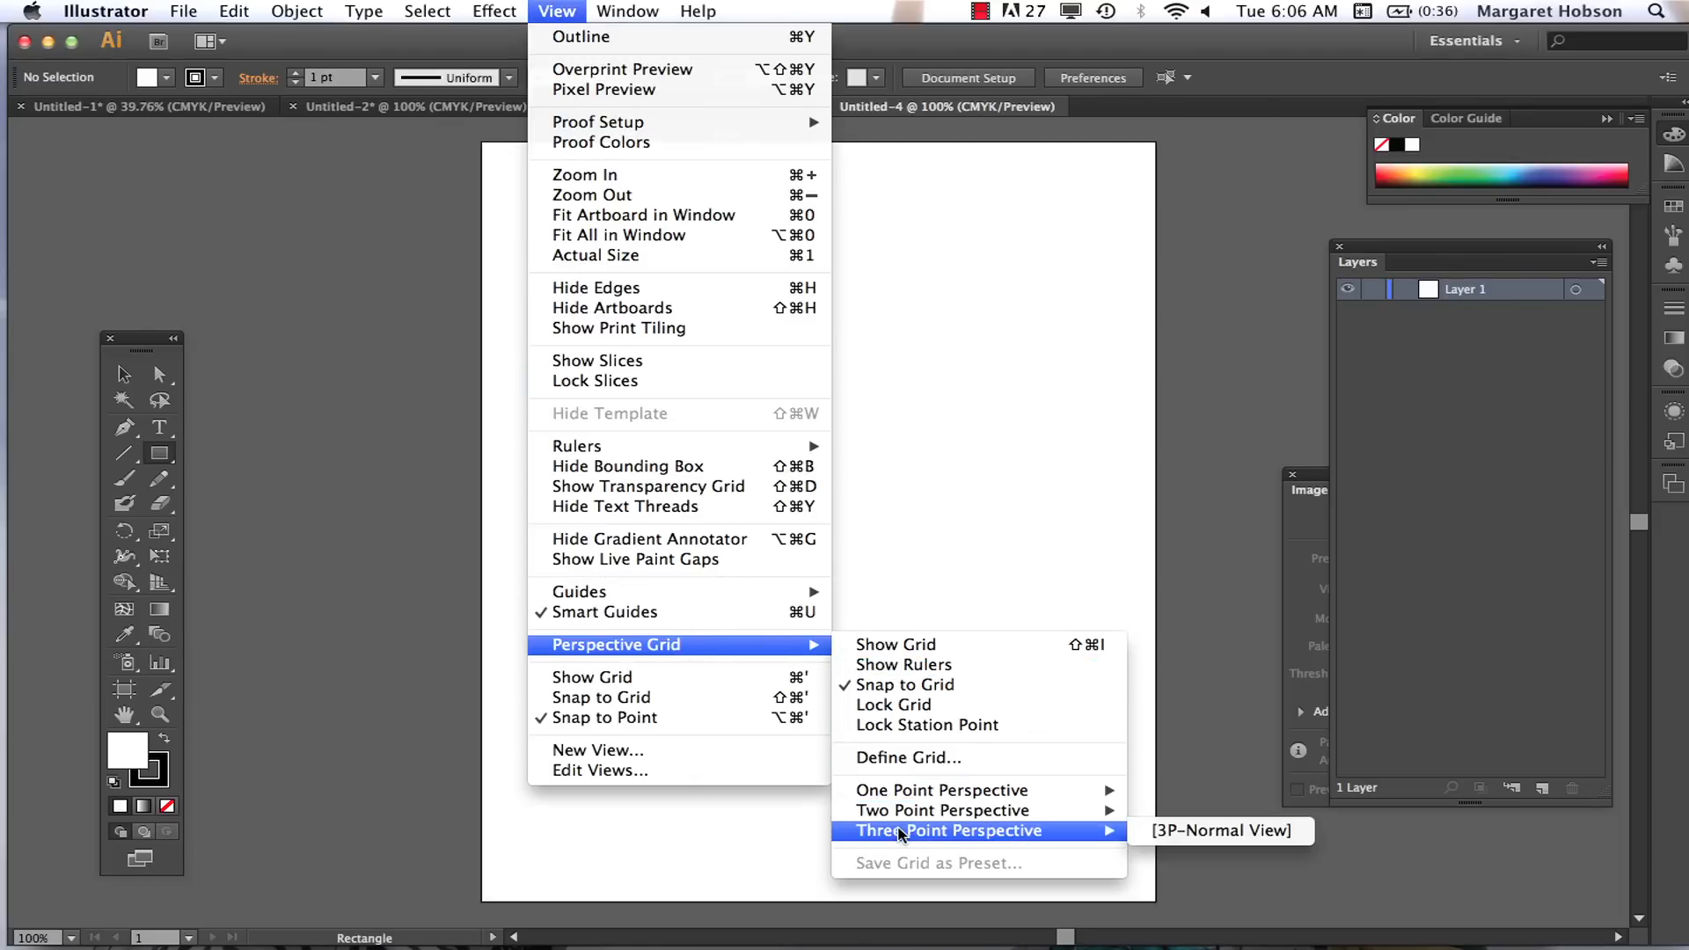
pyautogui.click(901, 834)
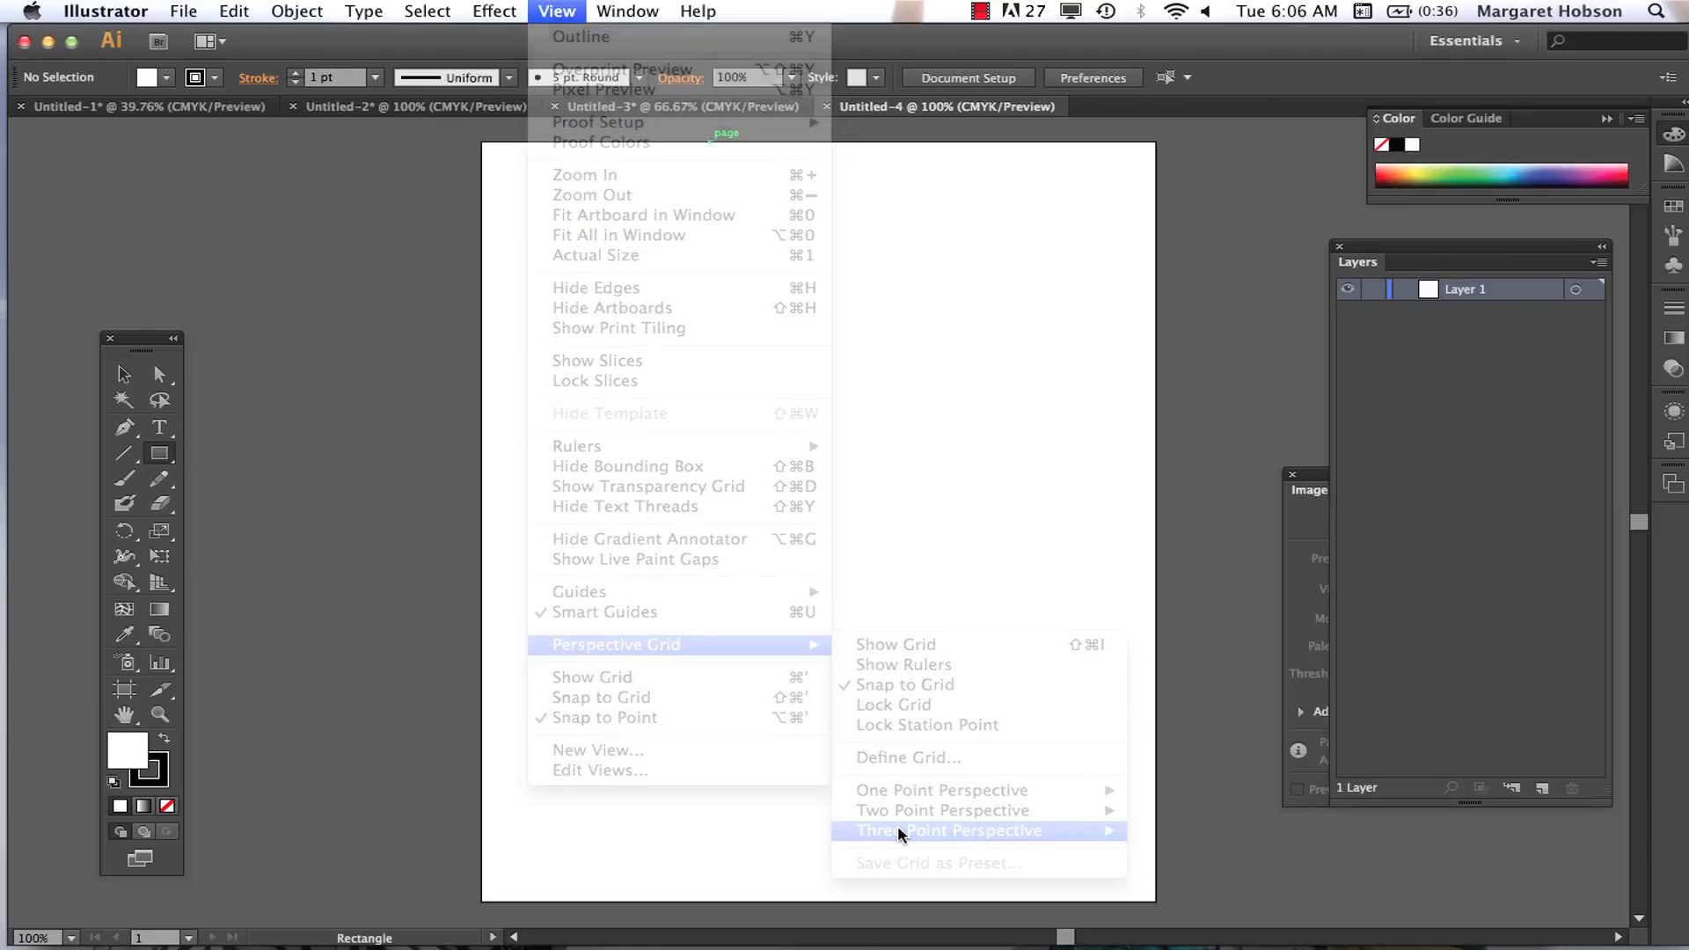
# Step: Display the perspective grid in the new document and apply the three-point preset [3P-Normal View]
pyautogui.click(160, 582)
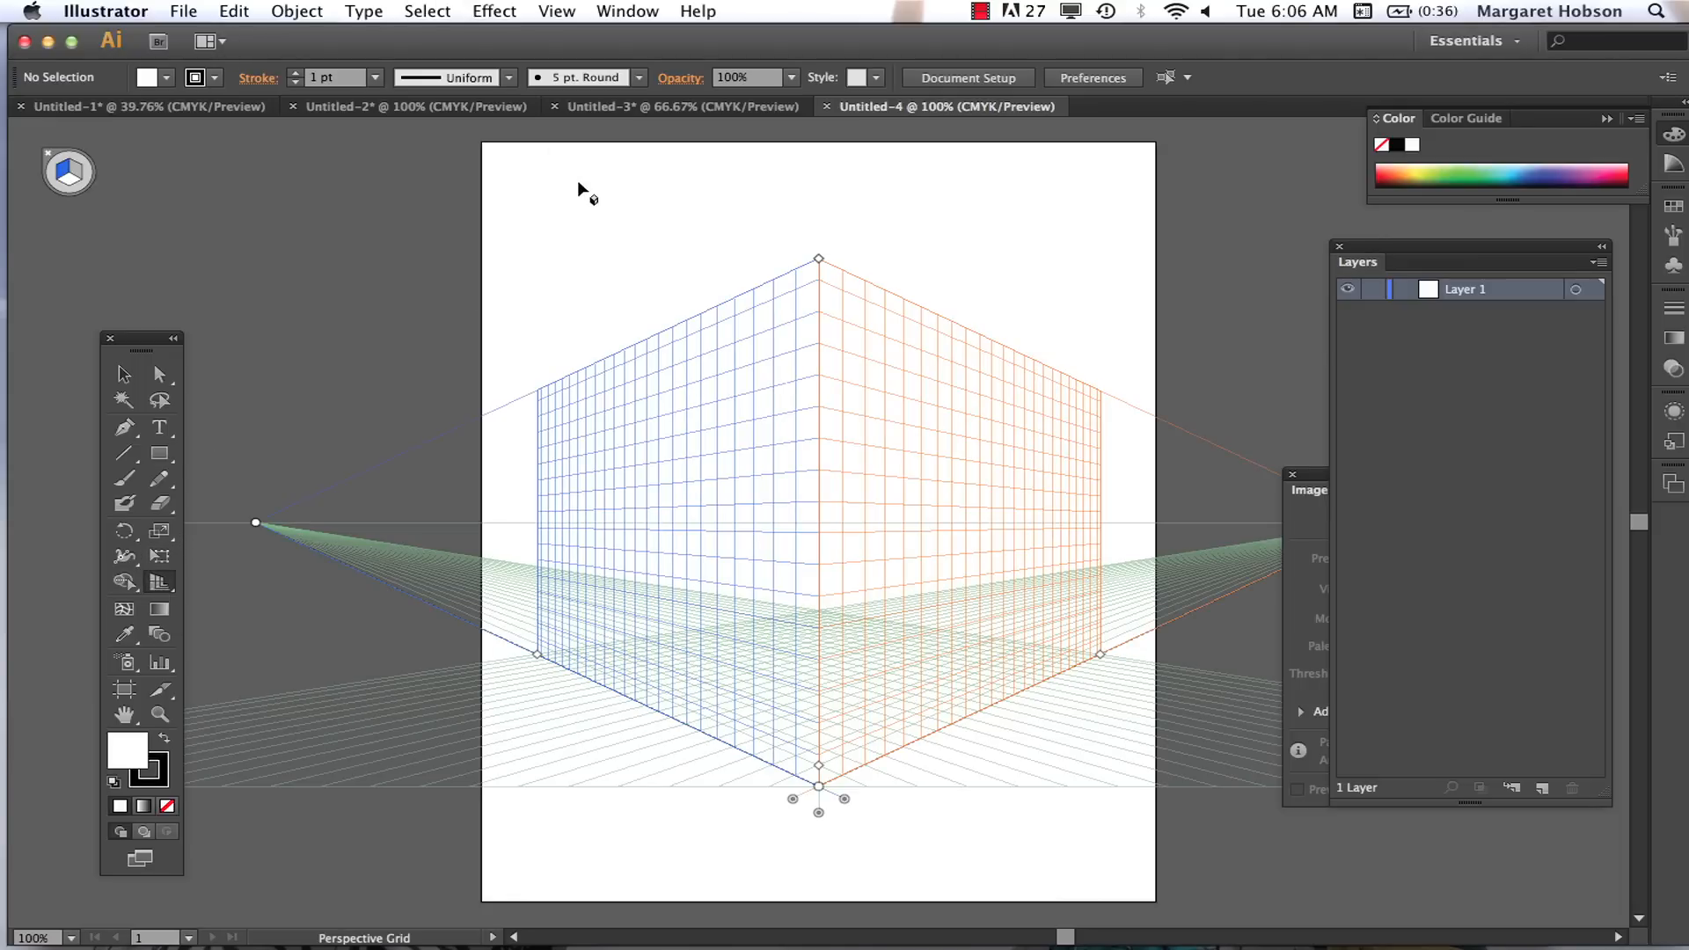
pyautogui.click(551, 12)
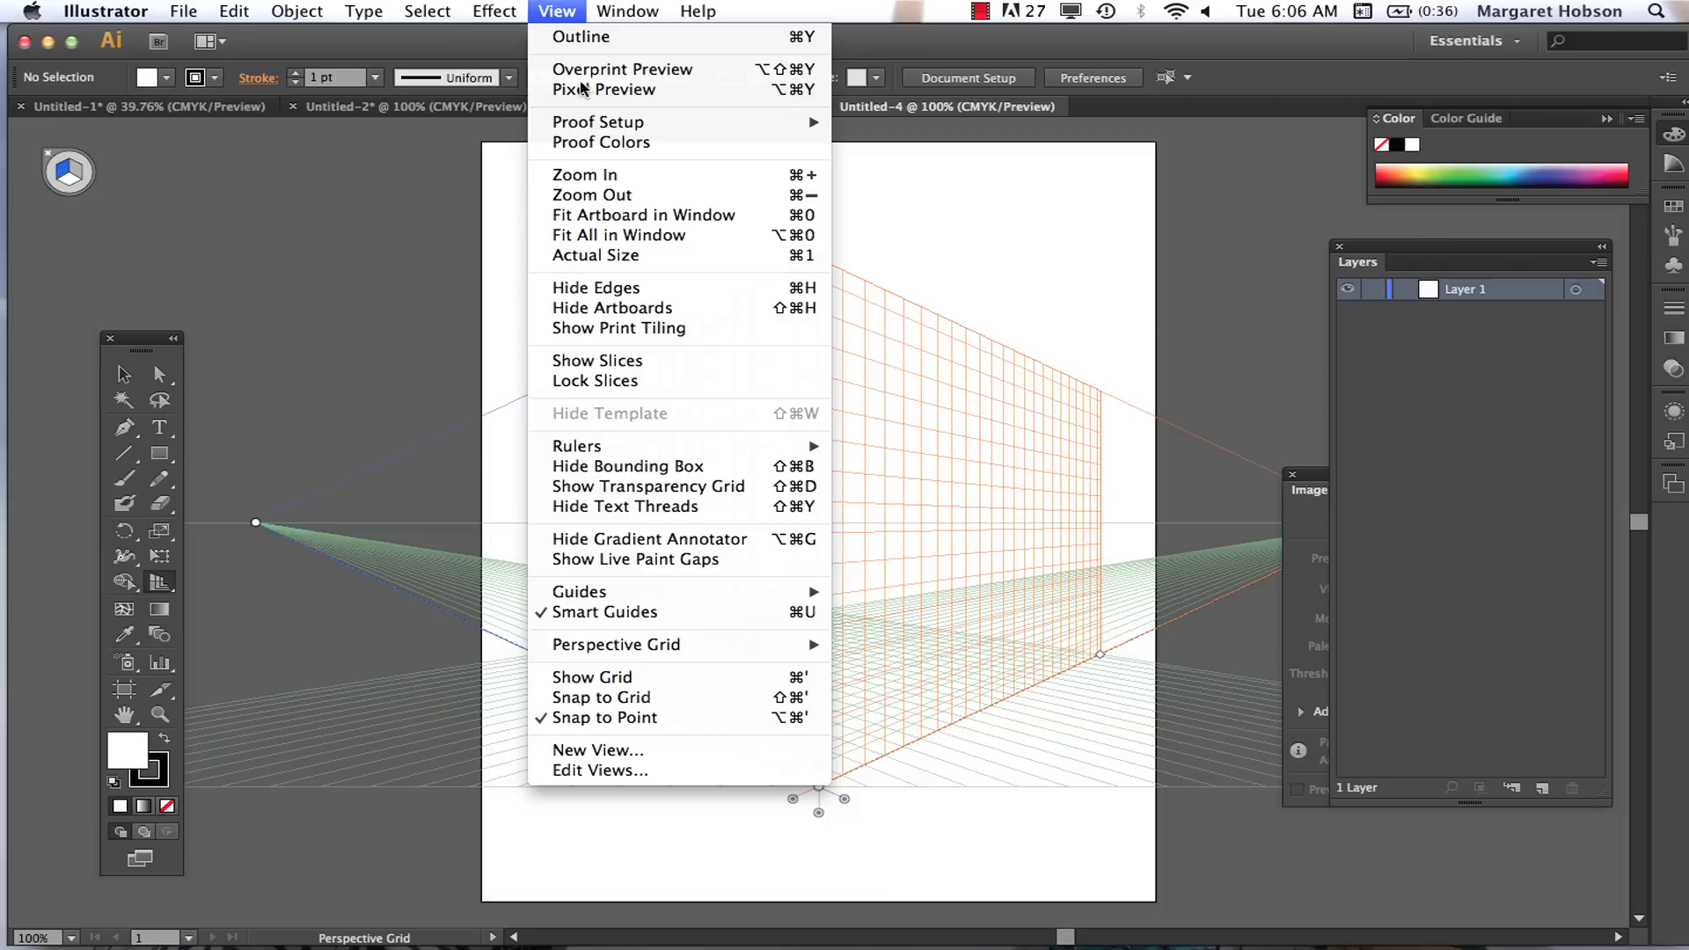
pyautogui.moveTo(744, 648)
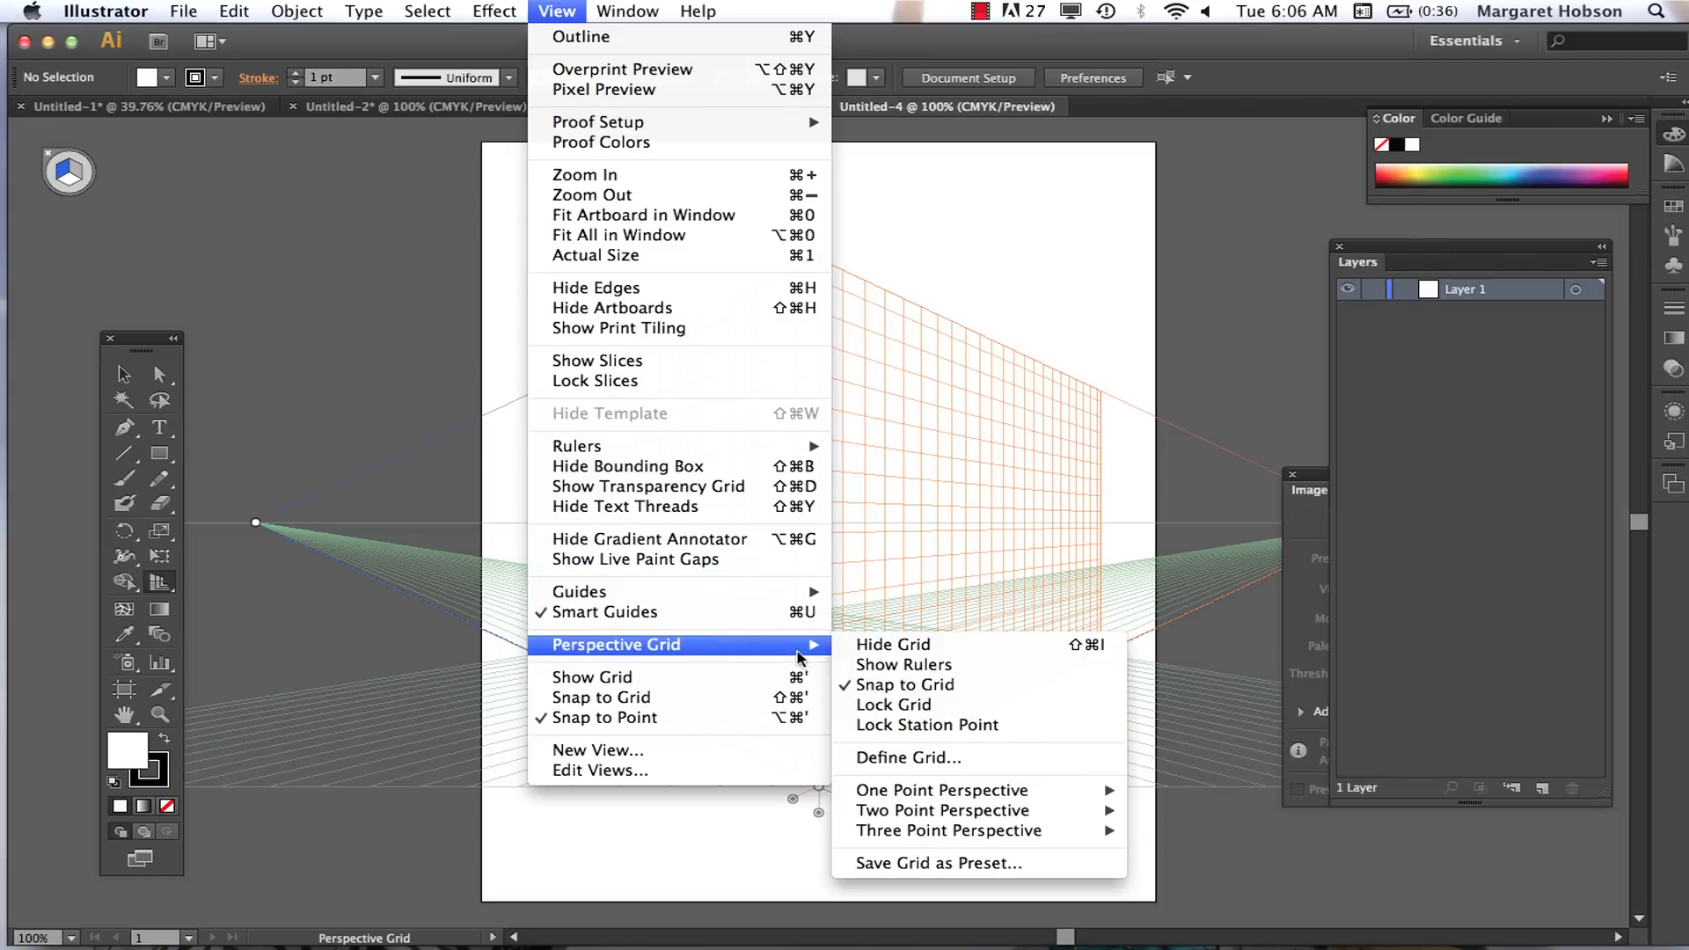
pyautogui.moveTo(931, 832)
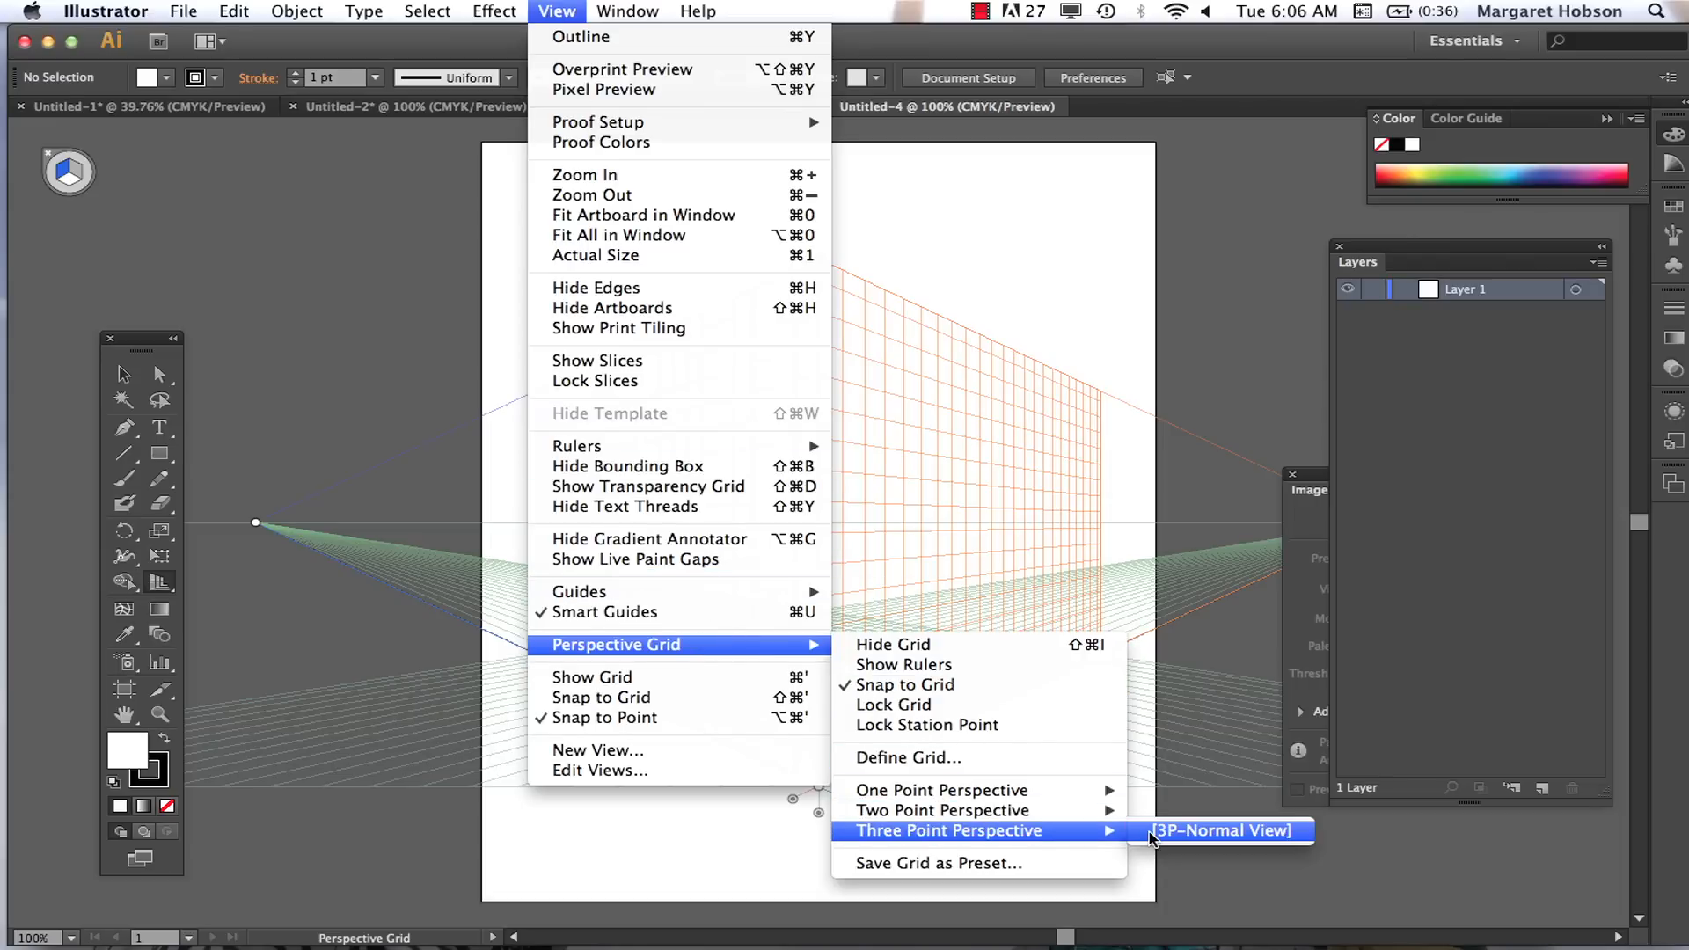
pyautogui.click(1202, 836)
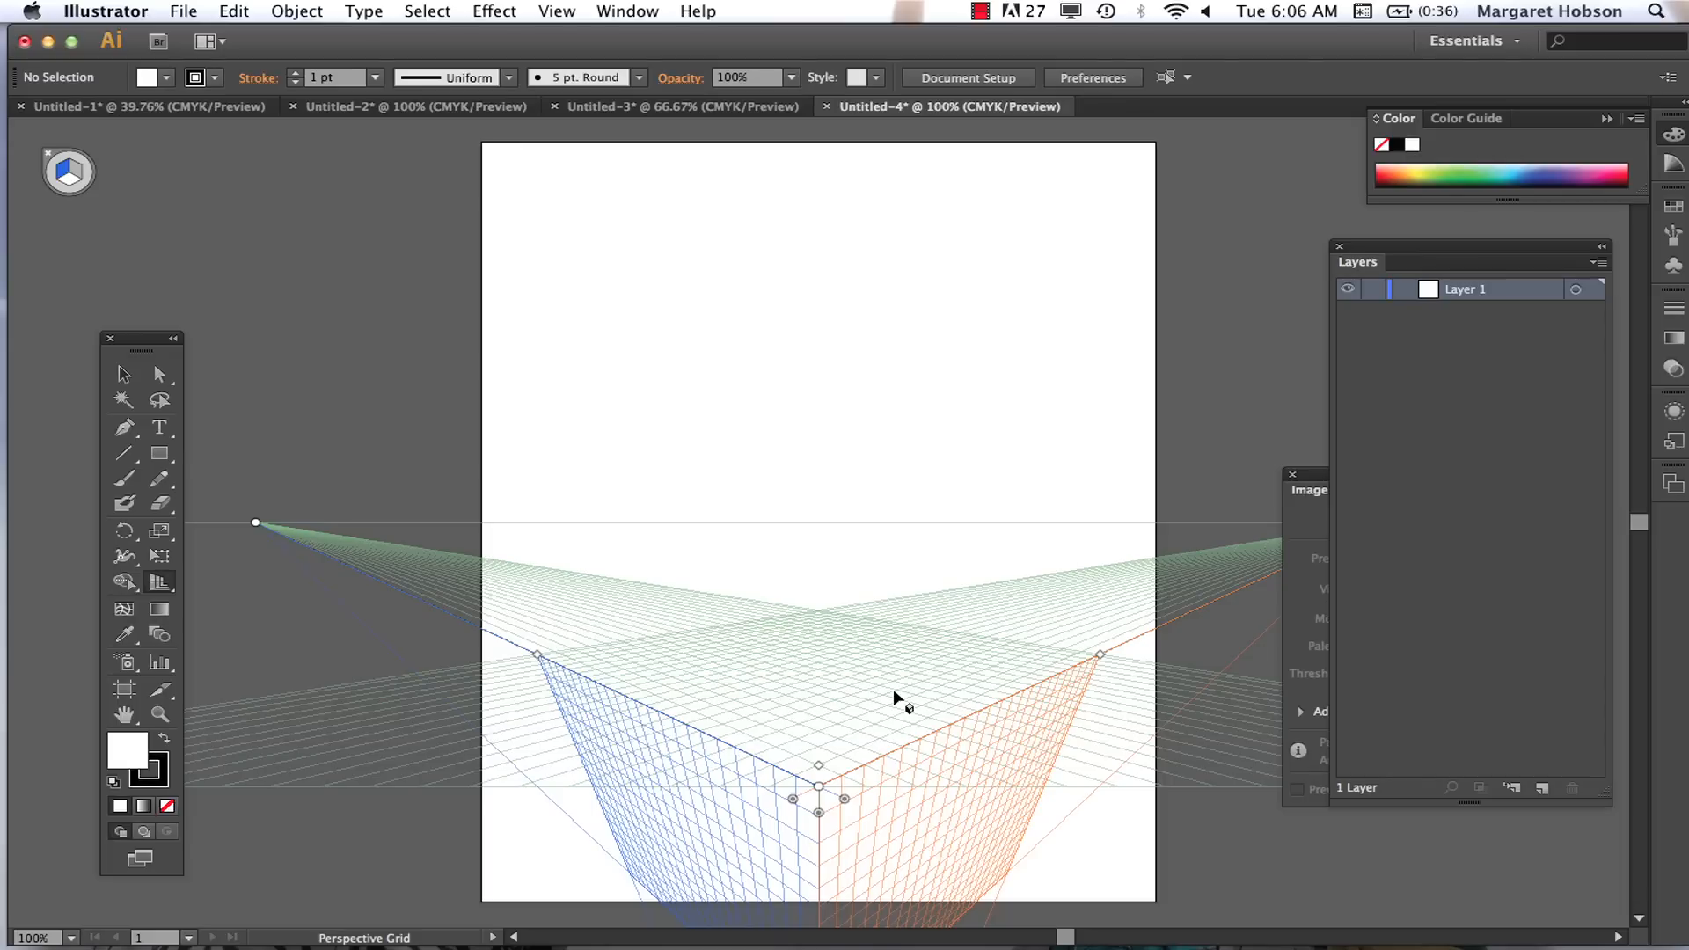
# Step: Enlarge the perspective grid's cell size slightly with the Perspective Grid tool
pyautogui.press('h')
pyautogui.moveTo(882, 704); pyautogui.dragTo(903, 466)
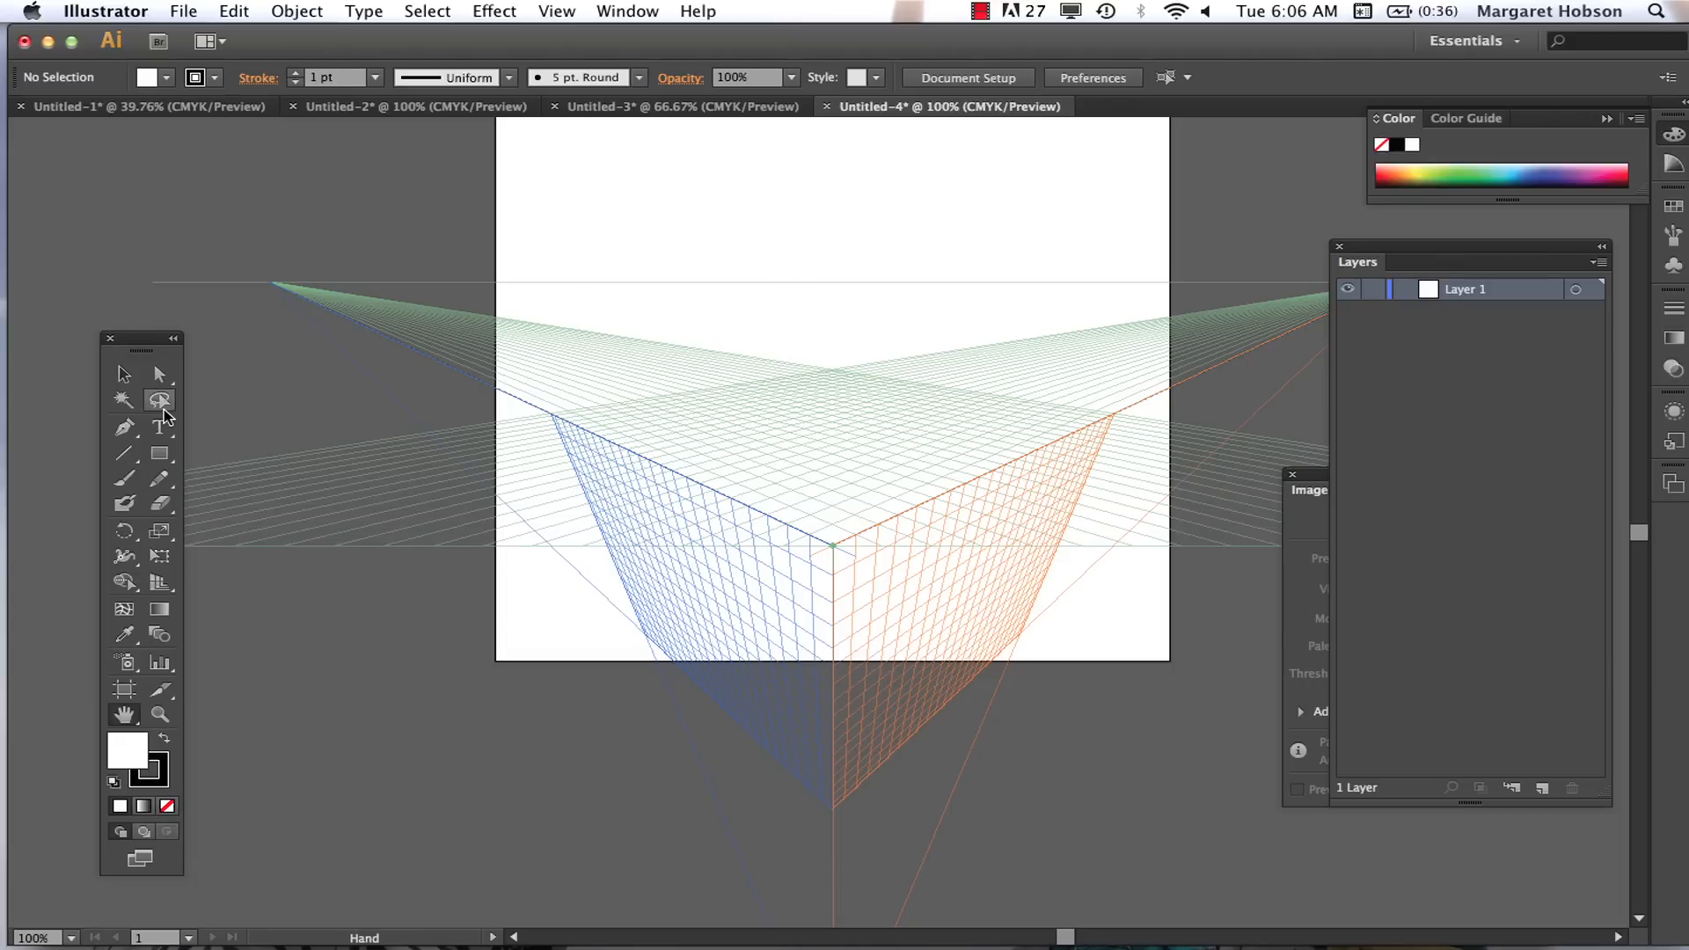
pyautogui.click(165, 587)
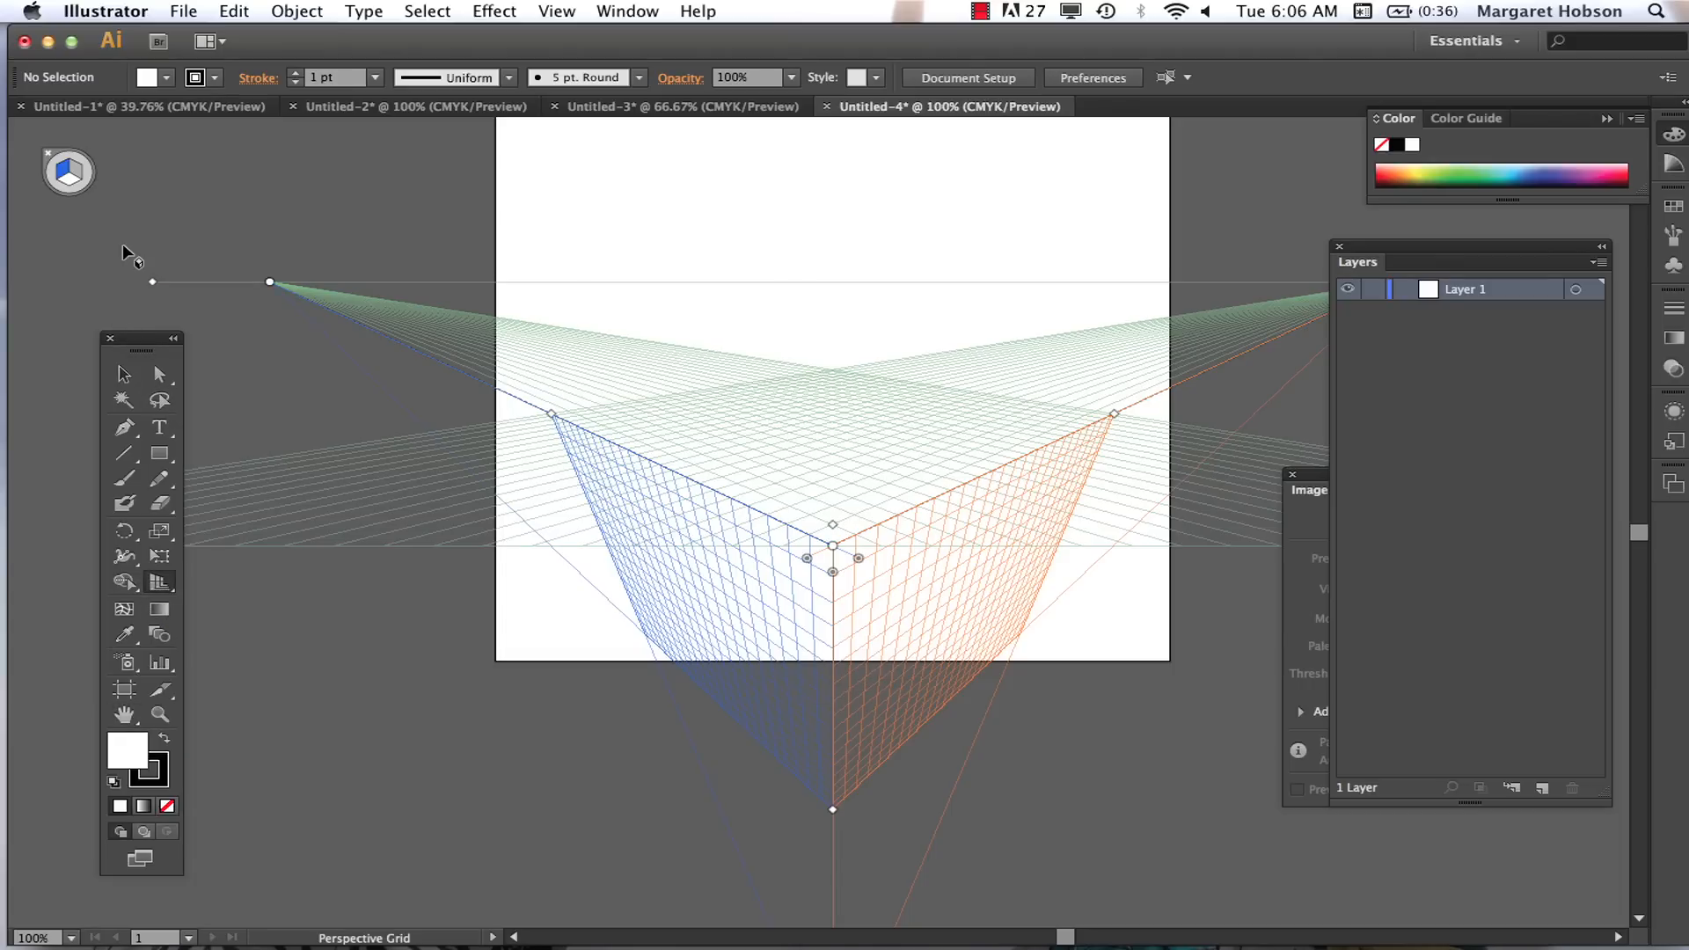
pyautogui.click(74, 186)
pyautogui.hotkey('shift', 'p')
pyautogui.moveTo(832, 526)
pyautogui.mouseDown()
pyautogui.moveTo(834, 457)
pyautogui.moveTo(852, 473)
pyautogui.moveTo(844, 520)
pyautogui.mouseUp()
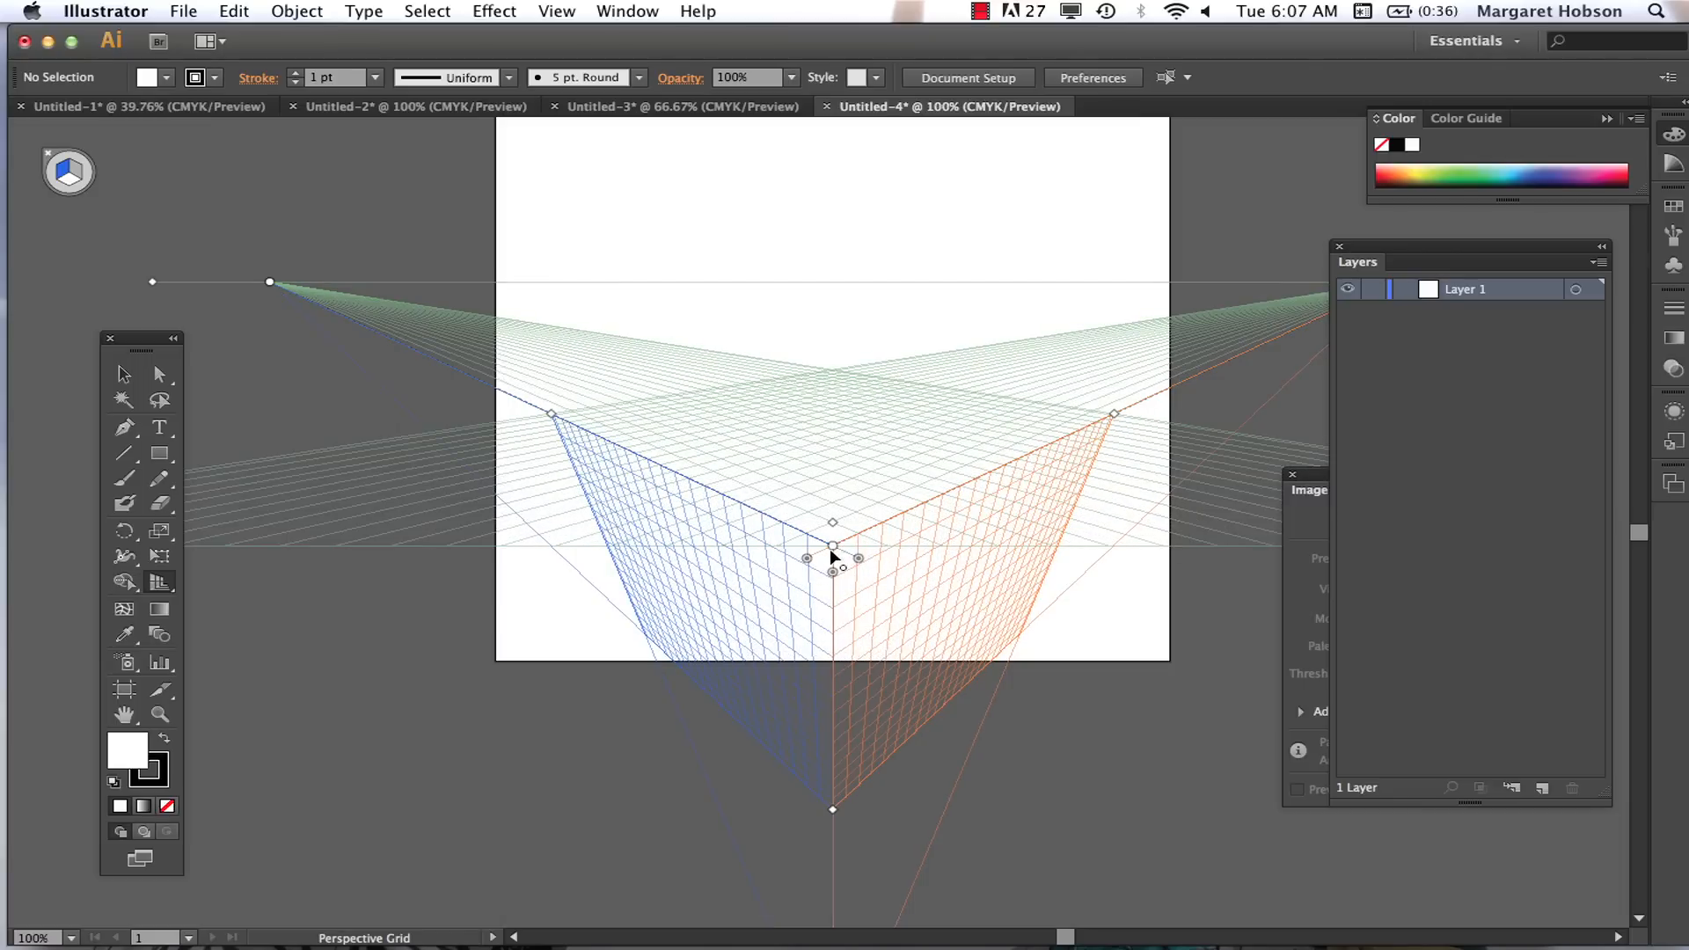
# Step: Move the vertical vanishing point farther below the artboard and nudge the right grid plane slightly outward
pyautogui.press('super+minus')
pyautogui.press('super+minus')
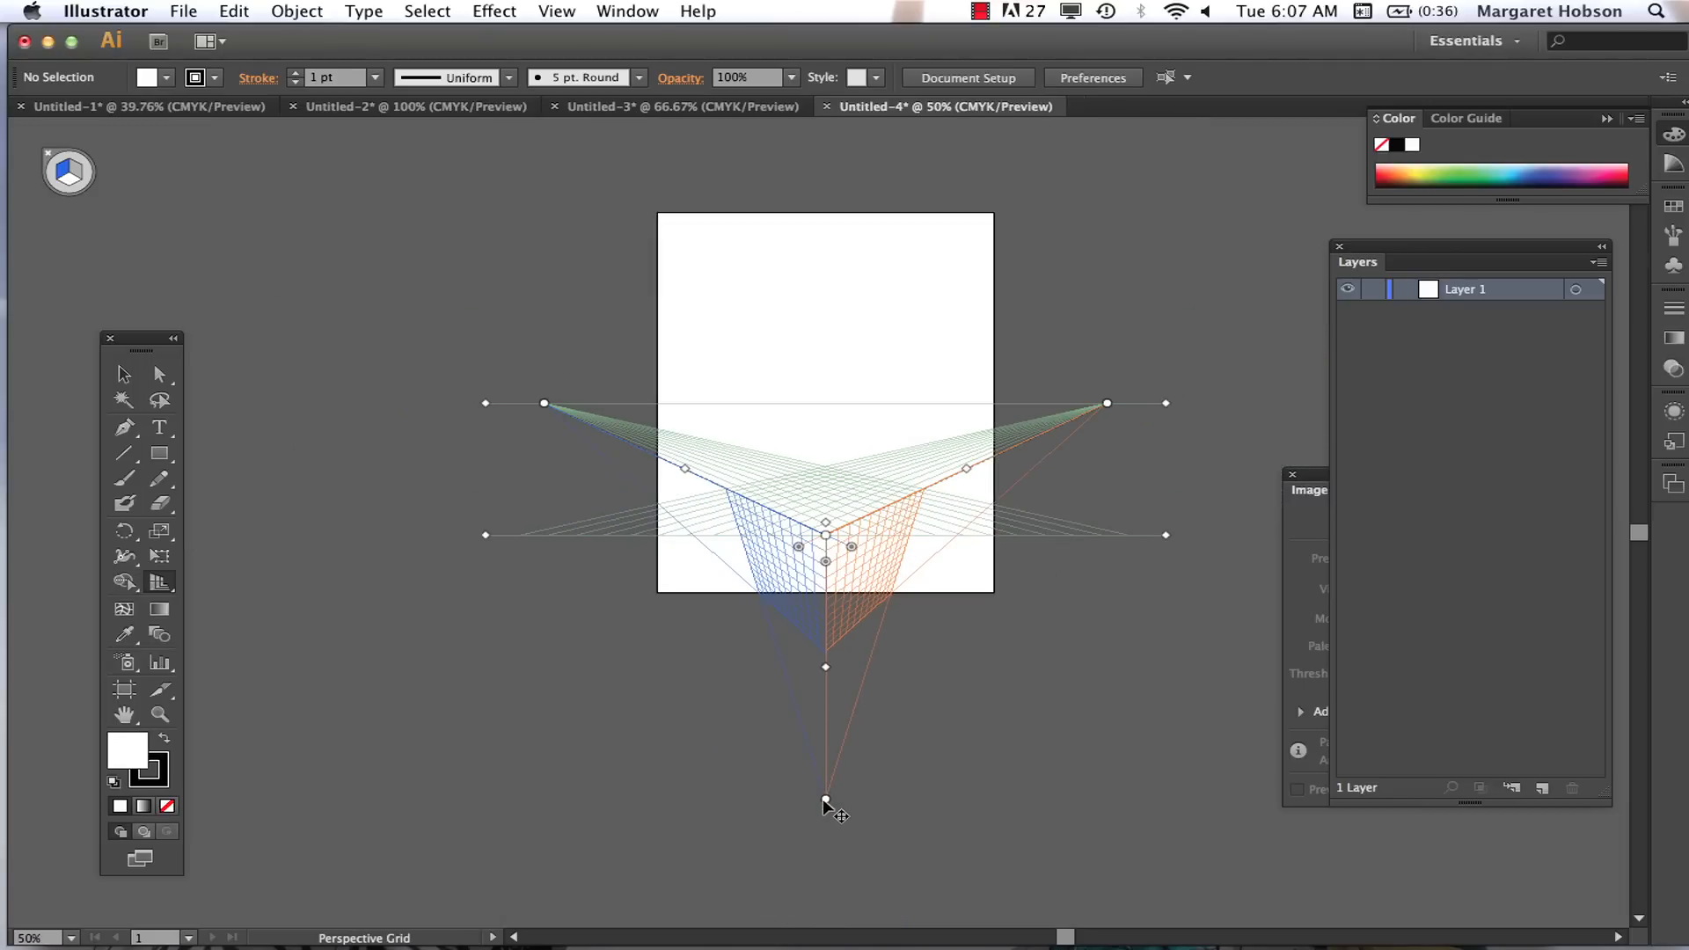
pyautogui.moveTo(826, 801); pyautogui.dragTo(827, 863)
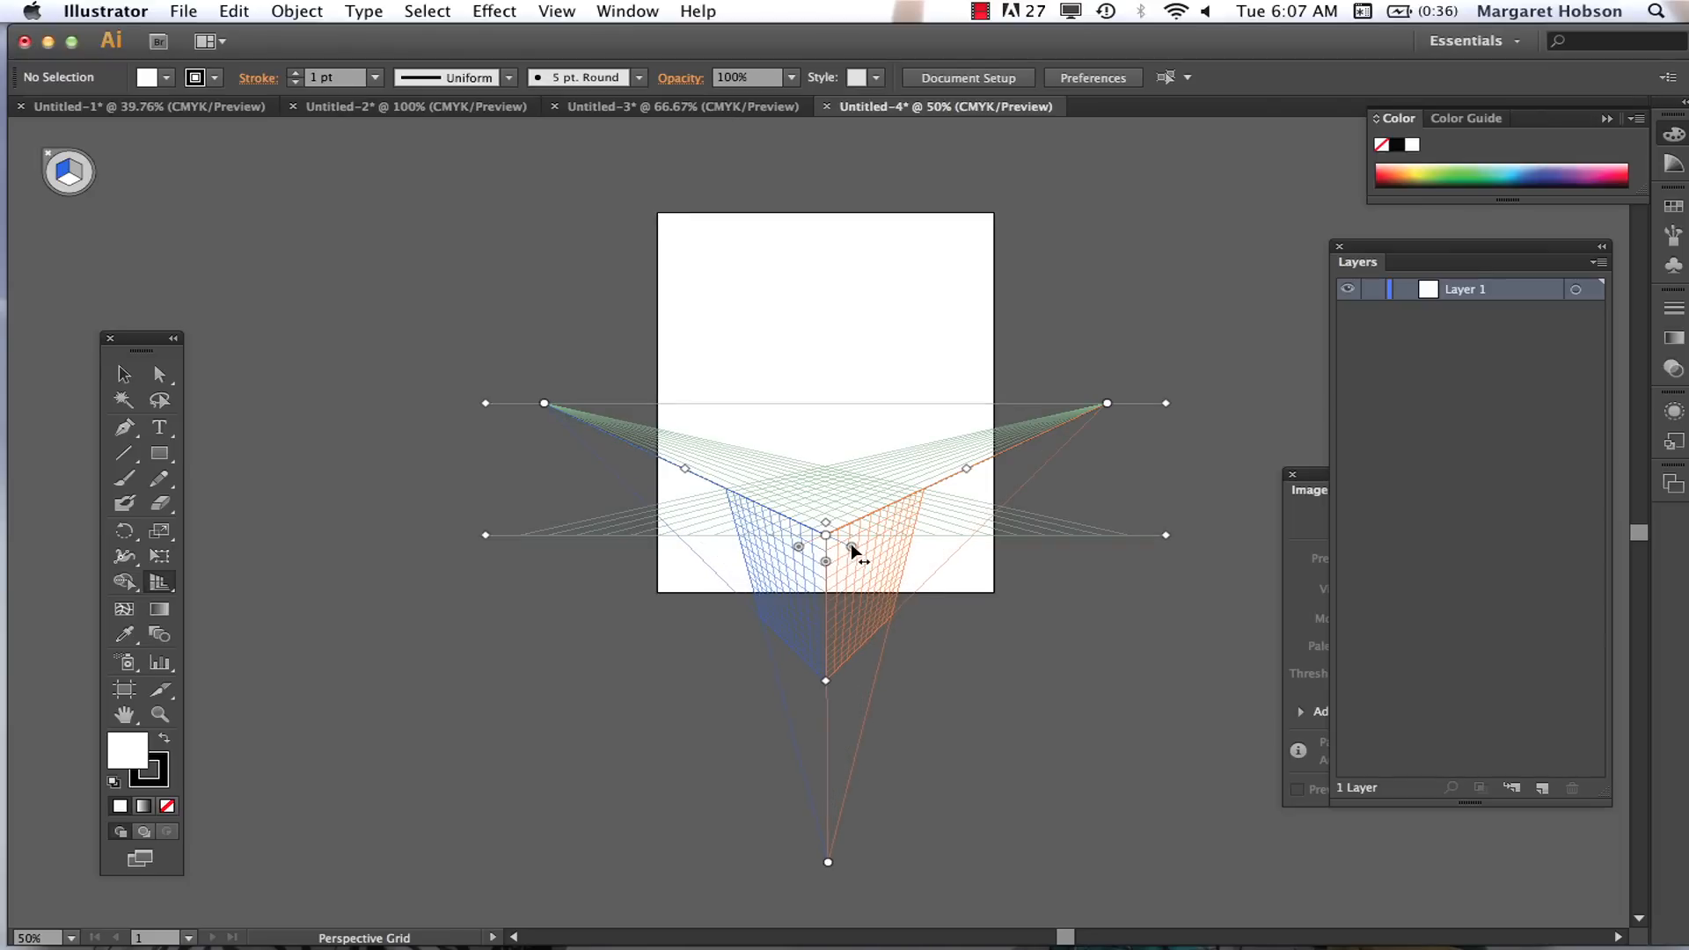
pyautogui.moveTo(852, 549)
pyautogui.mouseDown()
pyautogui.moveTo(803, 566)
pyautogui.moveTo(855, 563)
pyautogui.mouseUp()
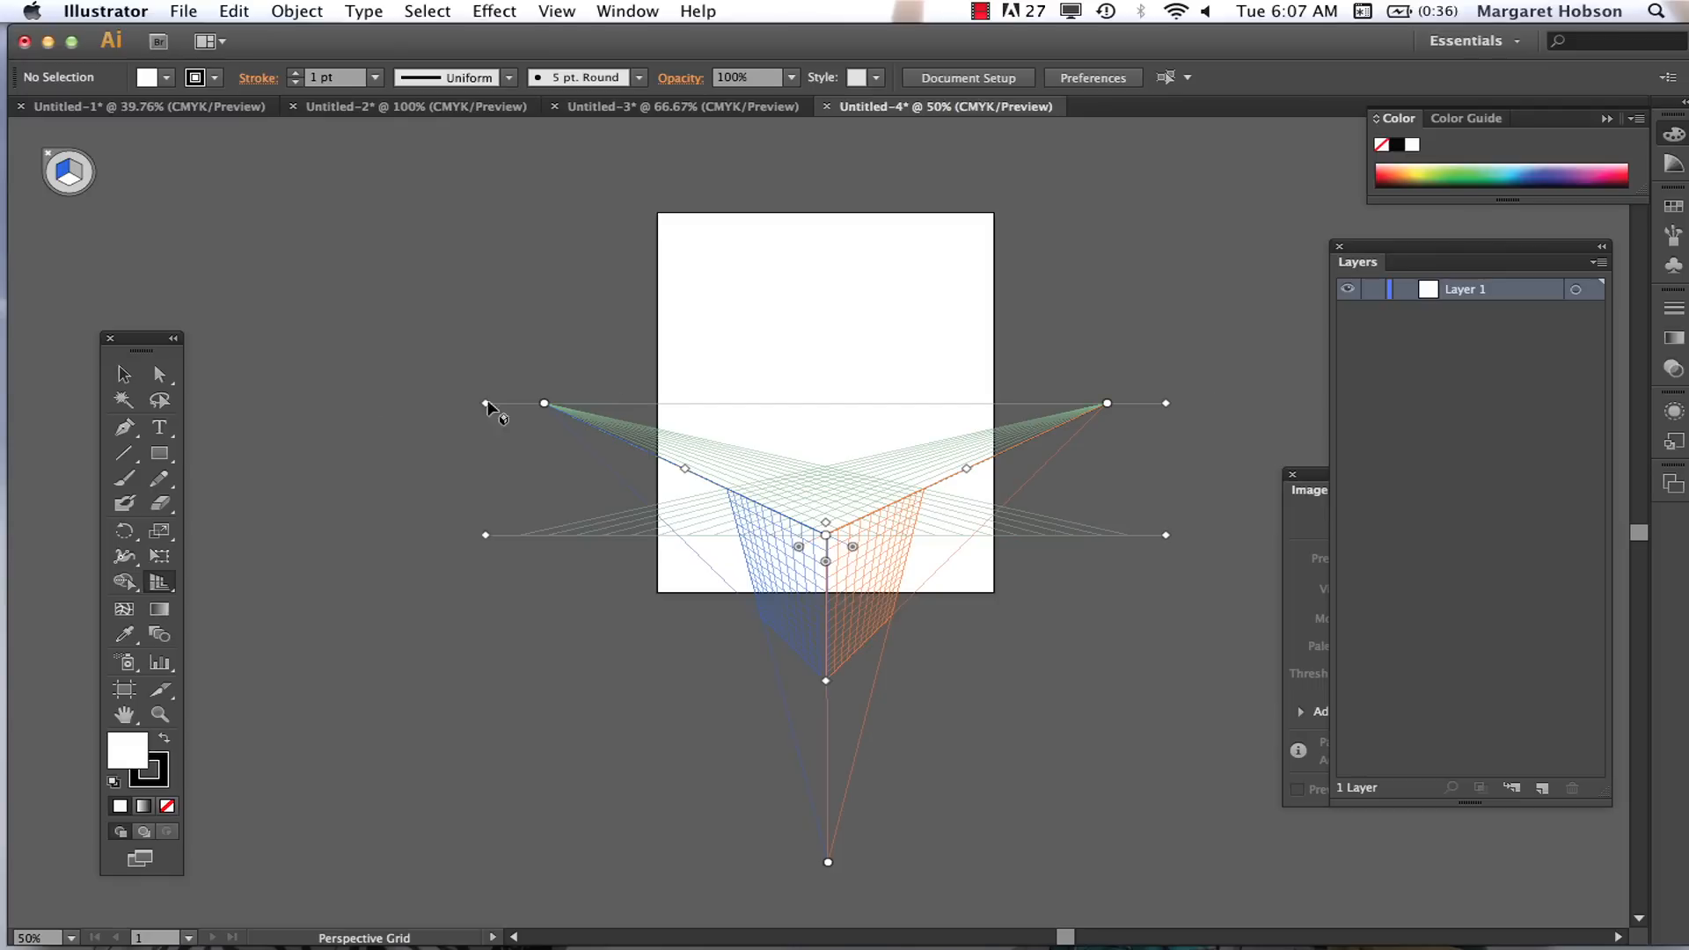
# Step: Shift the left vanishing point slightly outward and raise the horizon line a little
pyautogui.moveTo(544, 405); pyautogui.dragTo(537, 404)
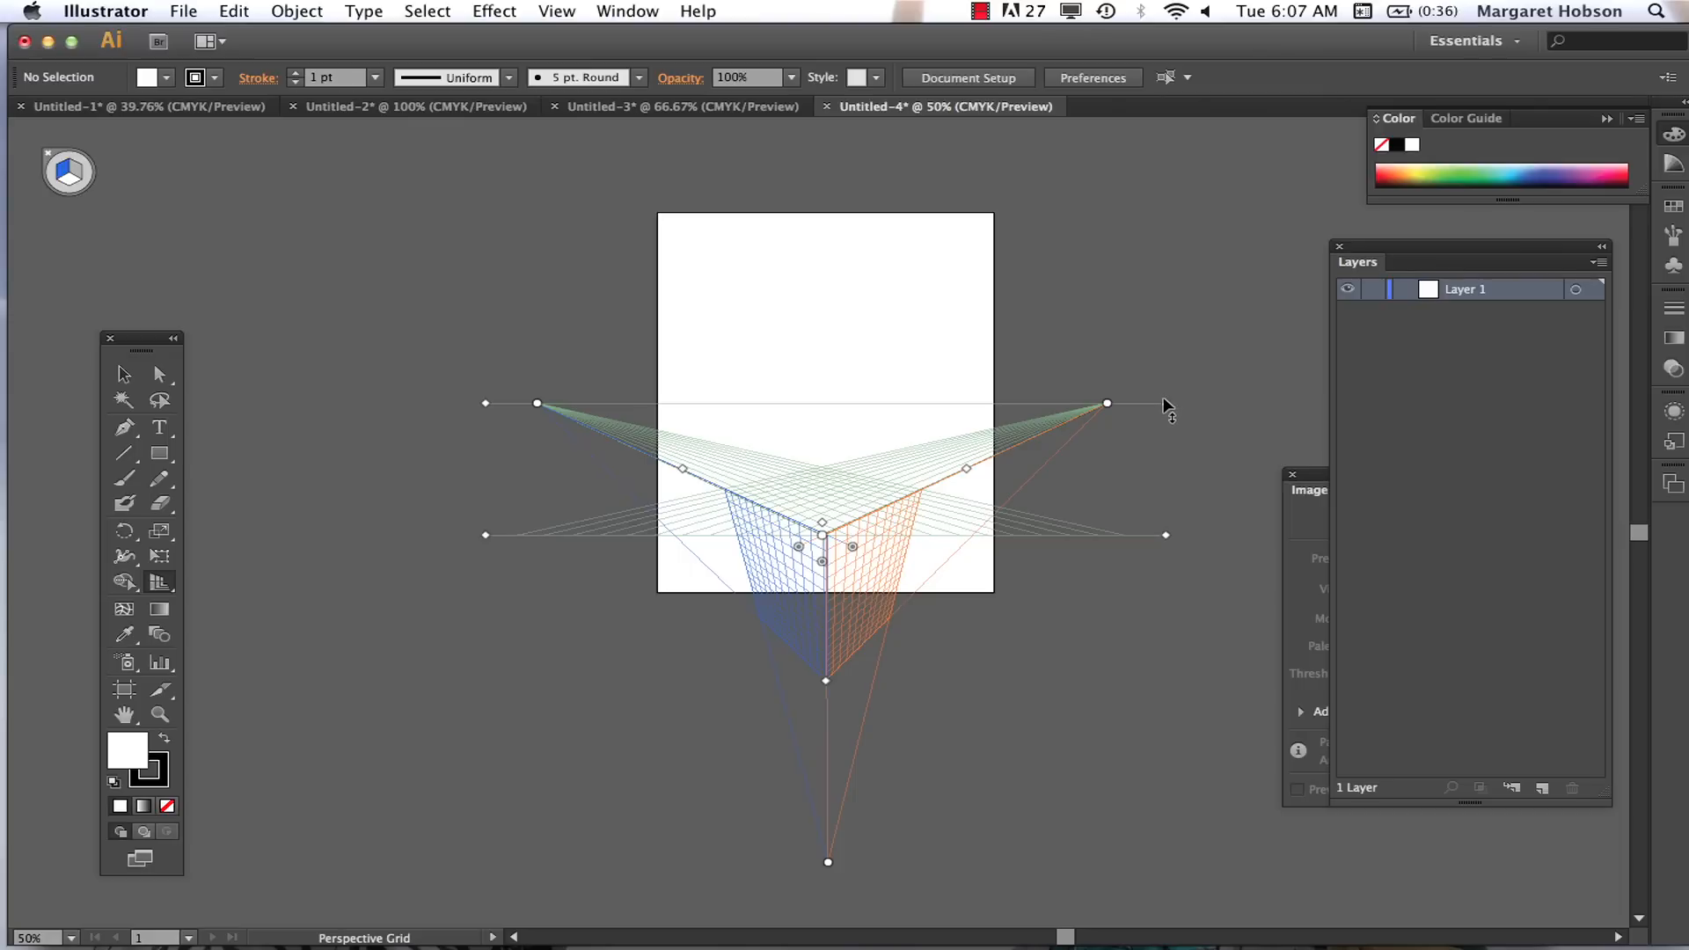
pyautogui.moveTo(1166, 405); pyautogui.dragTo(1166, 380)
# Step: Try moving the vertical vanishing point above the artboard, and undo that move
pyautogui.moveTo(827, 863); pyautogui.dragTo(807, 139)
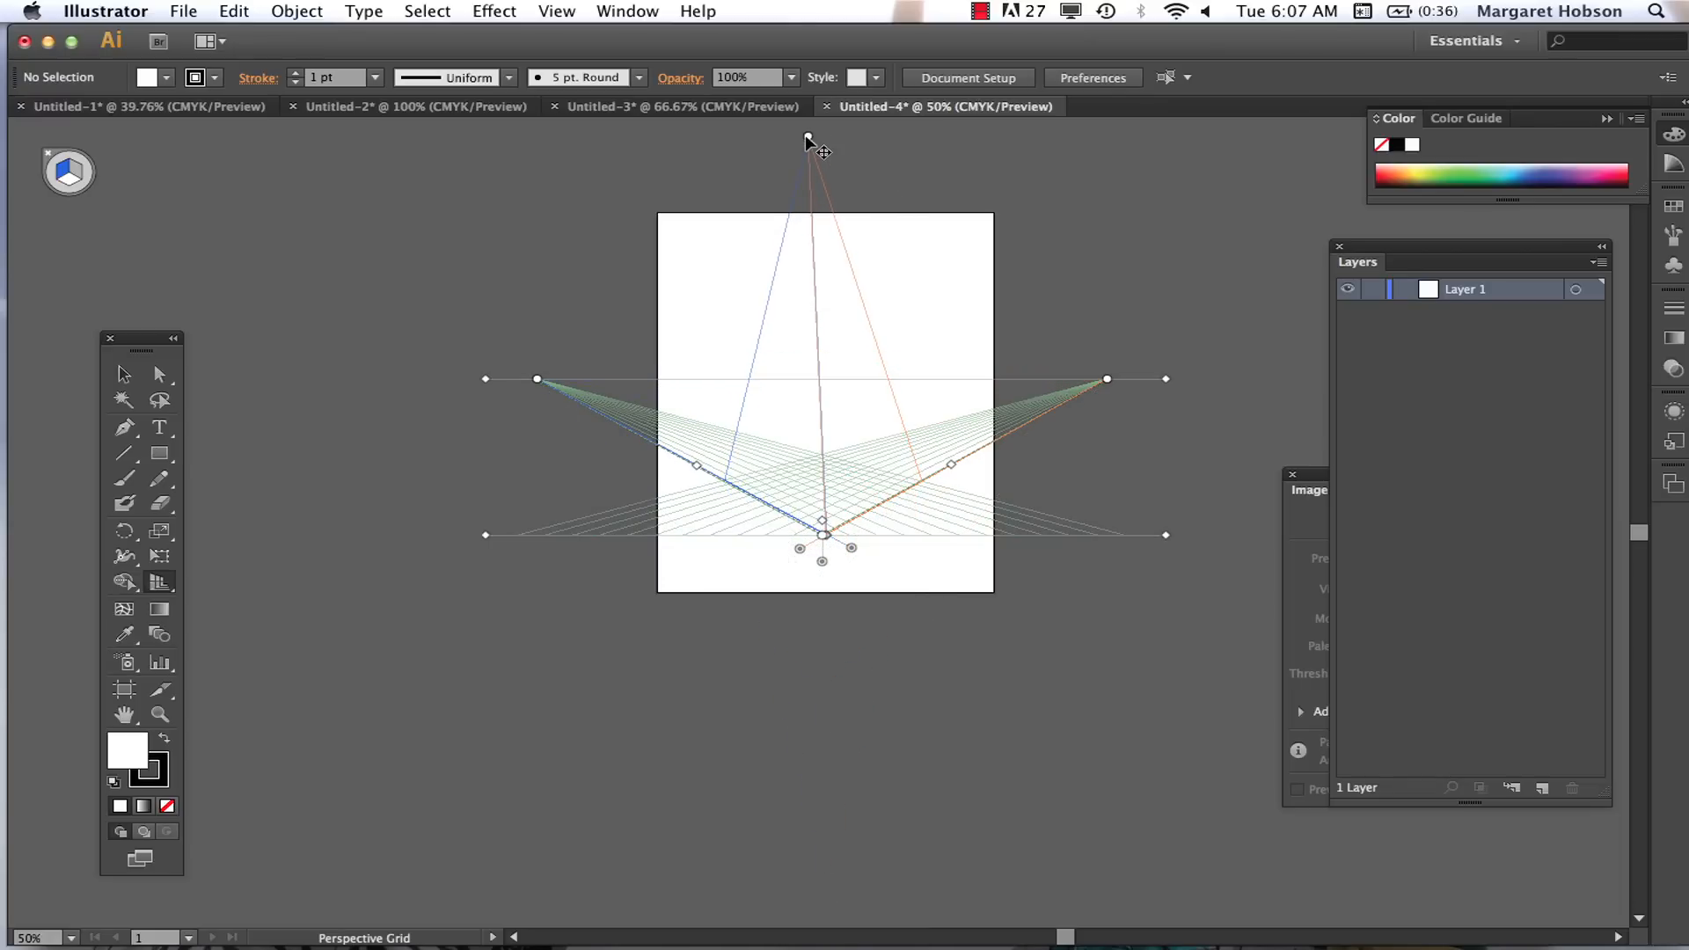
pyautogui.press('super+z')
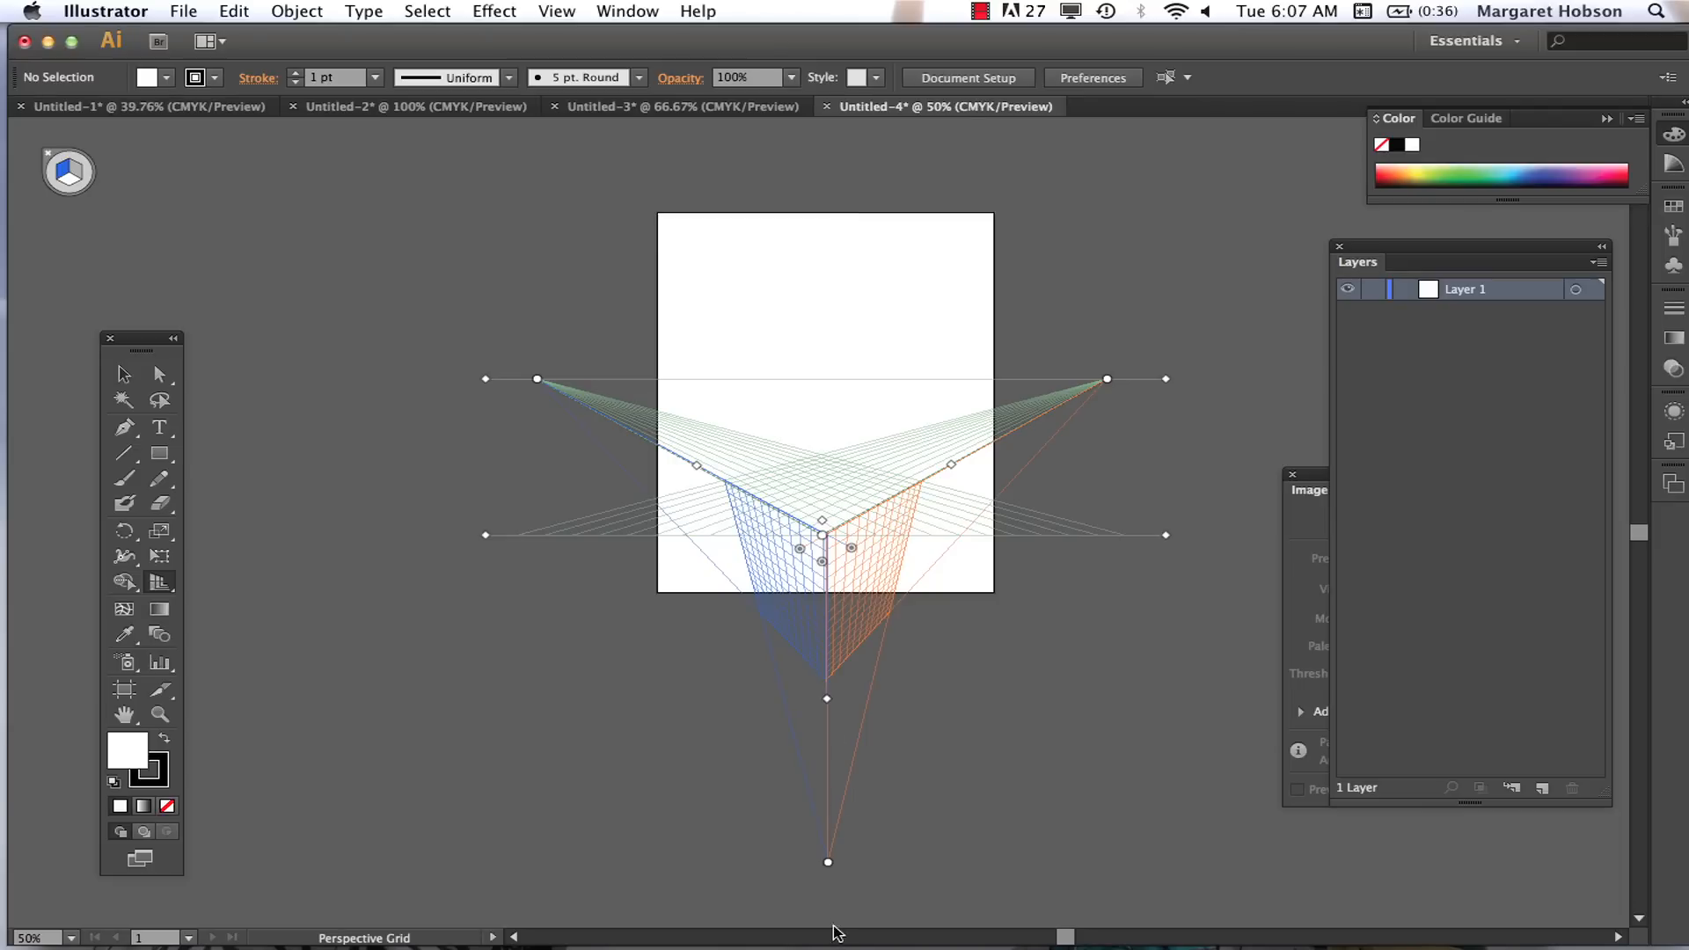
# Step: Apply the one-point perspective preset [1P-Normal View] to the document's perspective grid
pyautogui.click(163, 561)
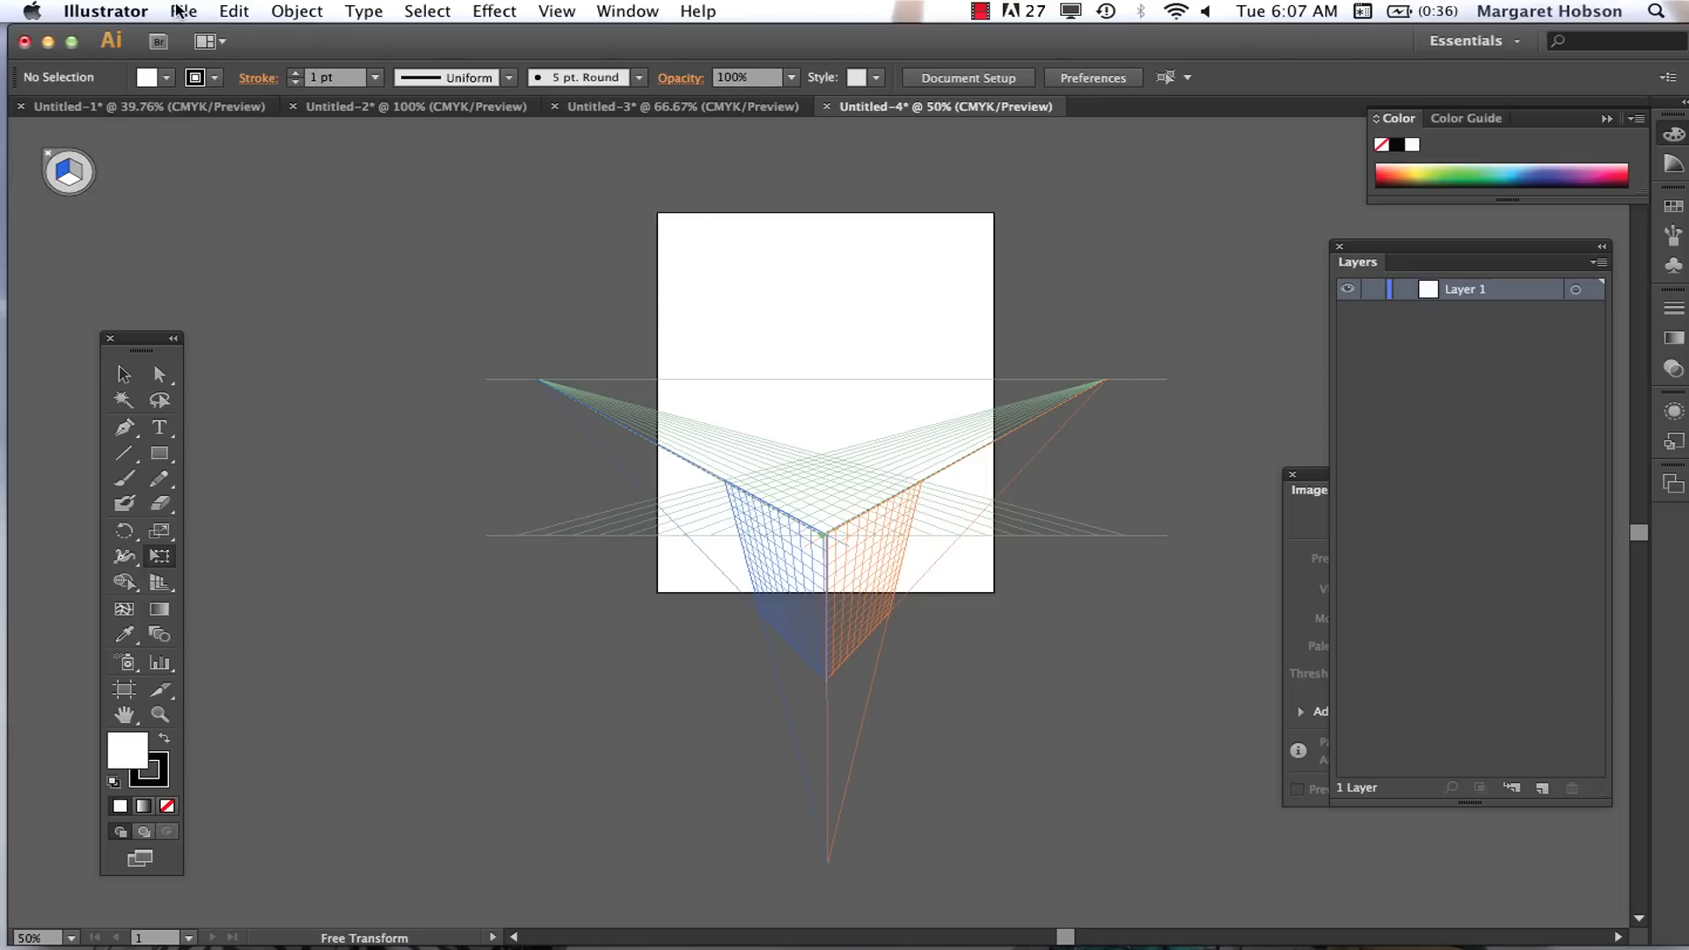
pyautogui.click(550, 12)
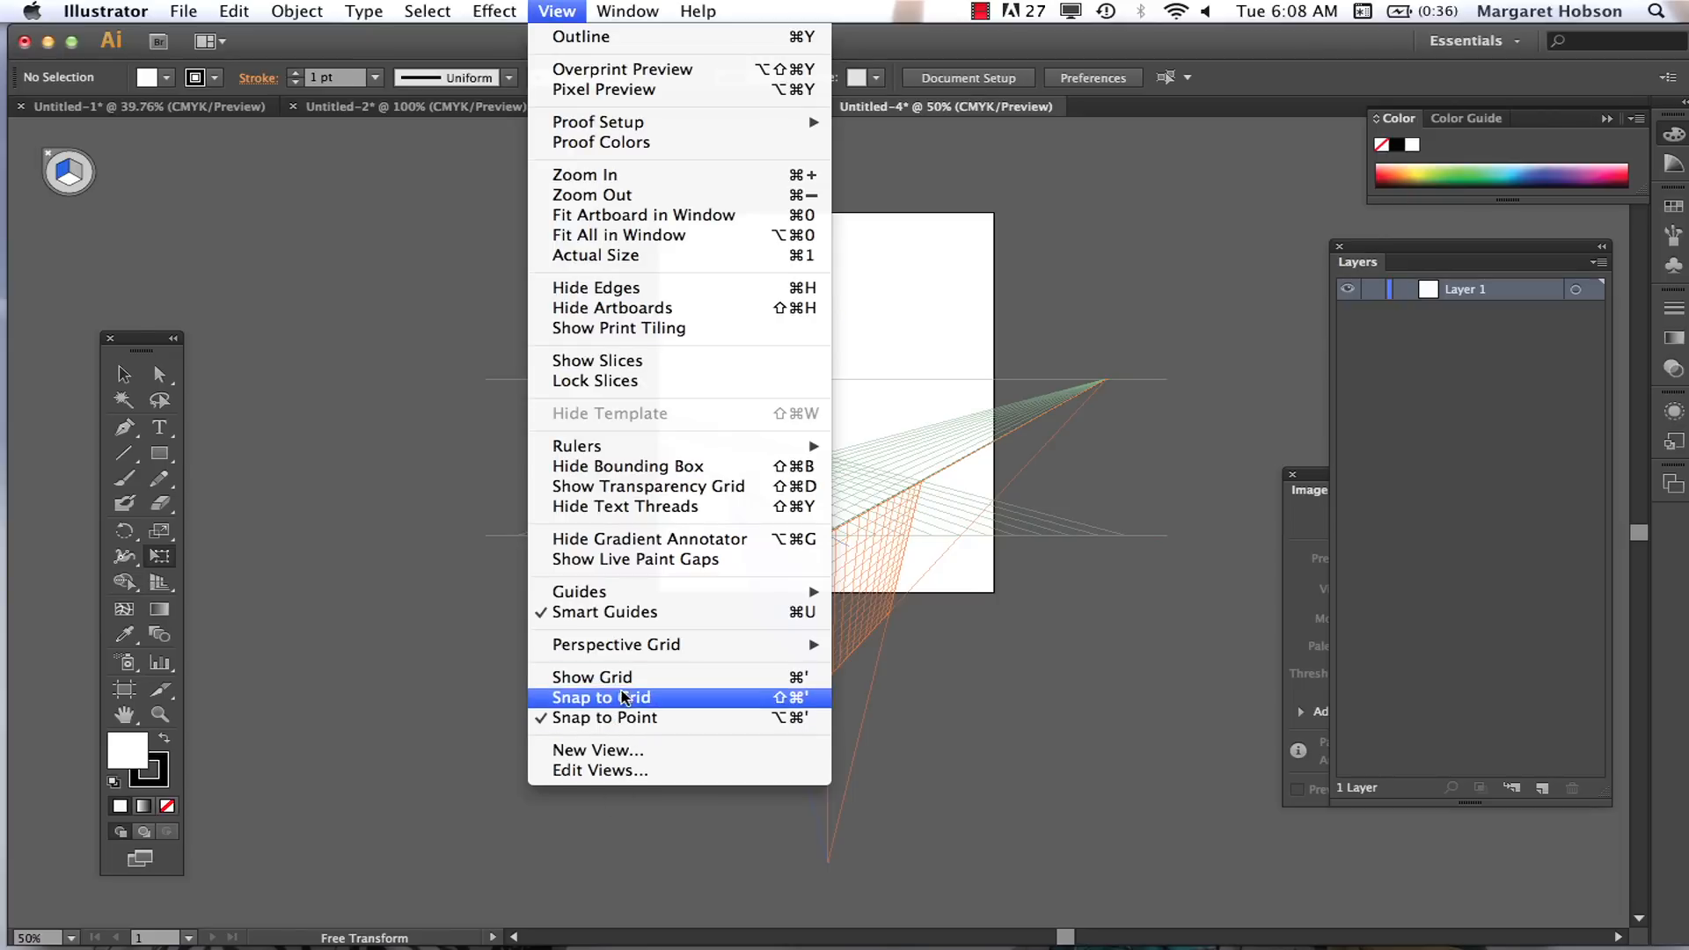
pyautogui.moveTo(630, 656)
pyautogui.moveTo(941, 790)
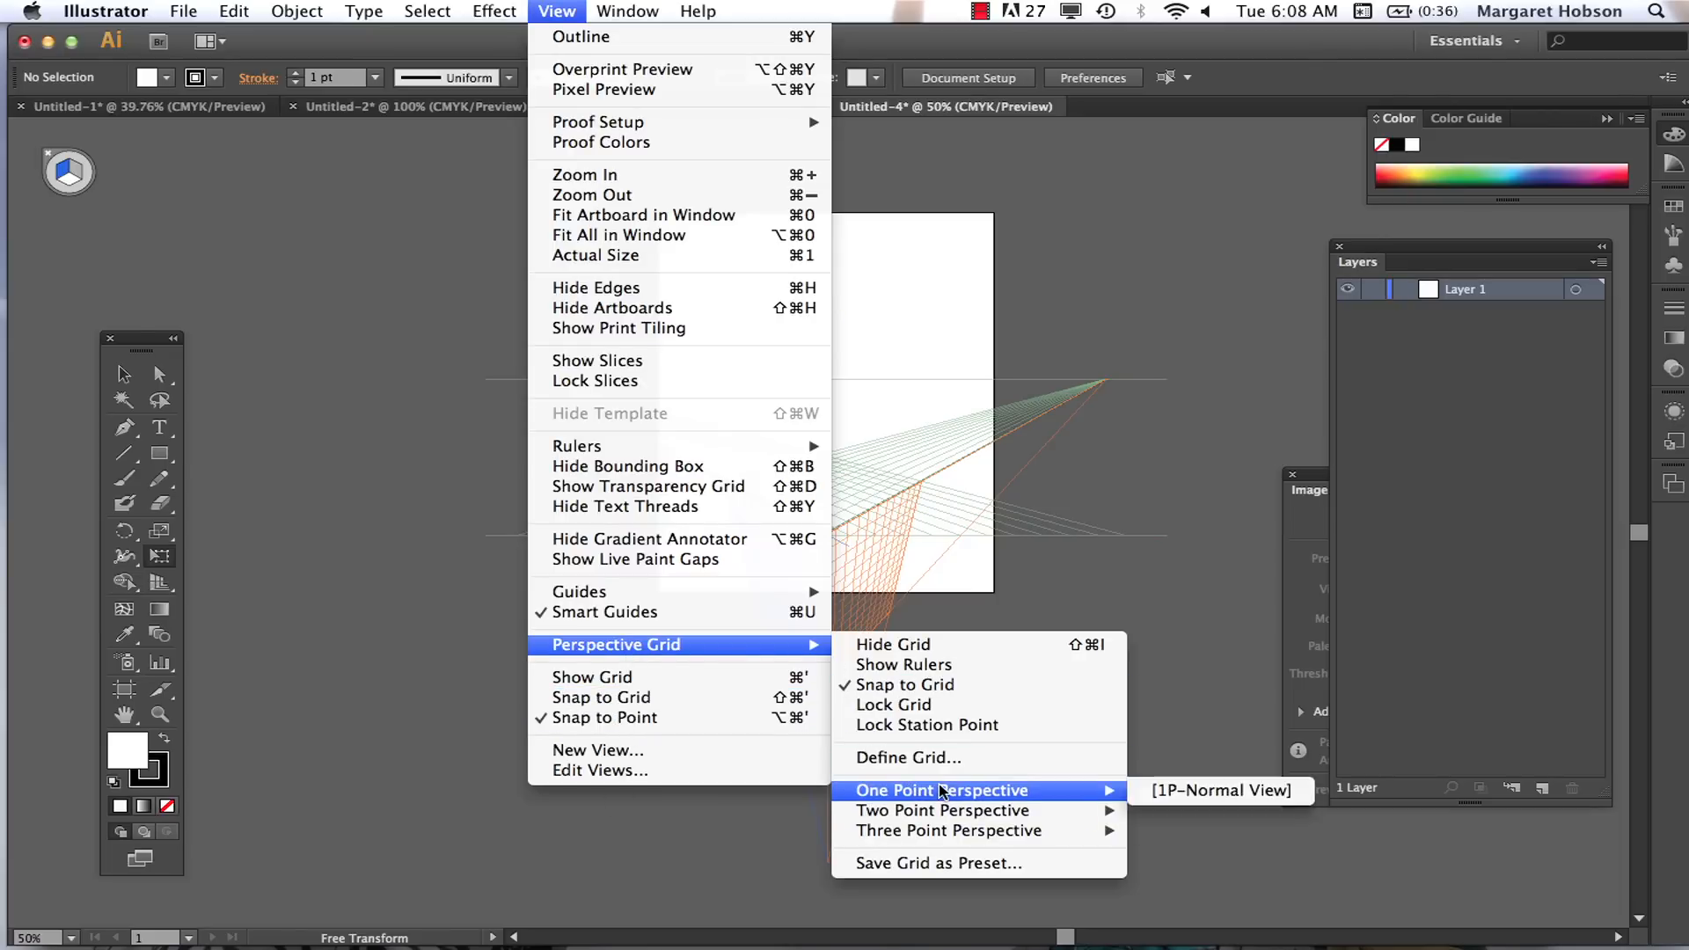
pyautogui.click(1218, 790)
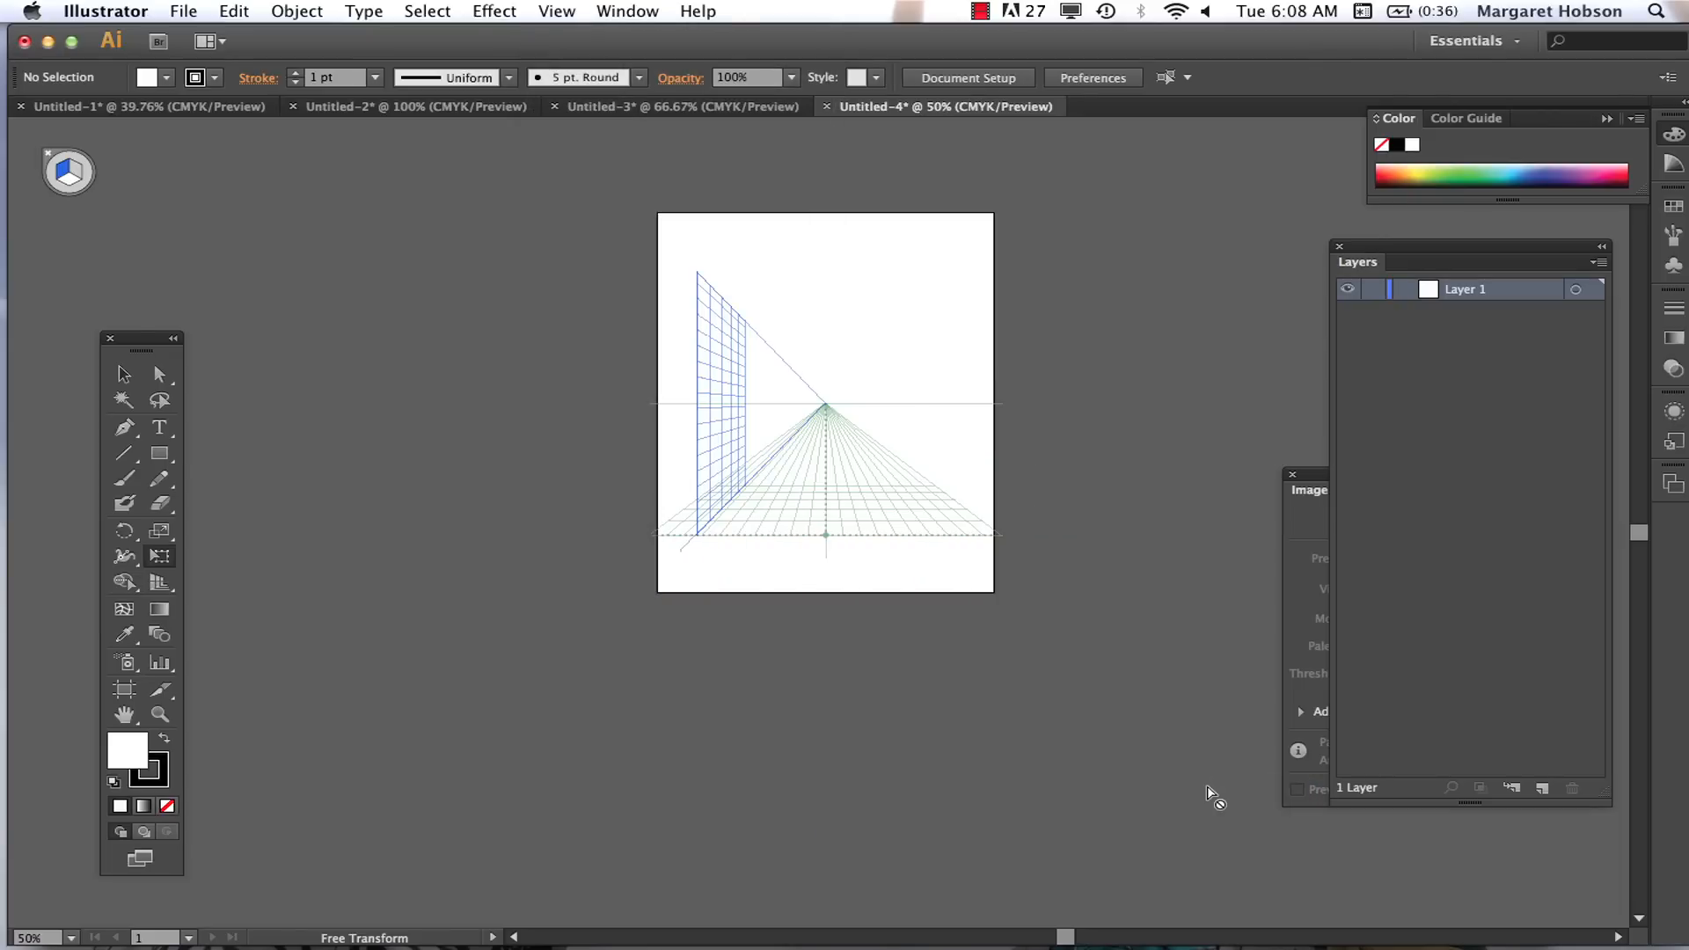